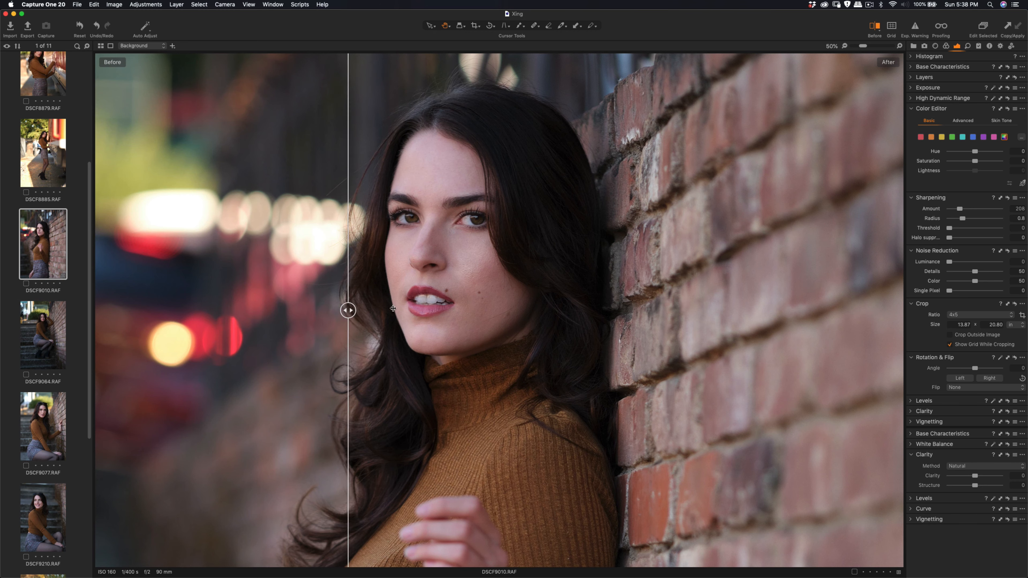
# Compare the before and after versions of the portrait's face at close range, and return to the normal full-photo view.
pyautogui.press('super+equal')
pyautogui.press('super+equal')
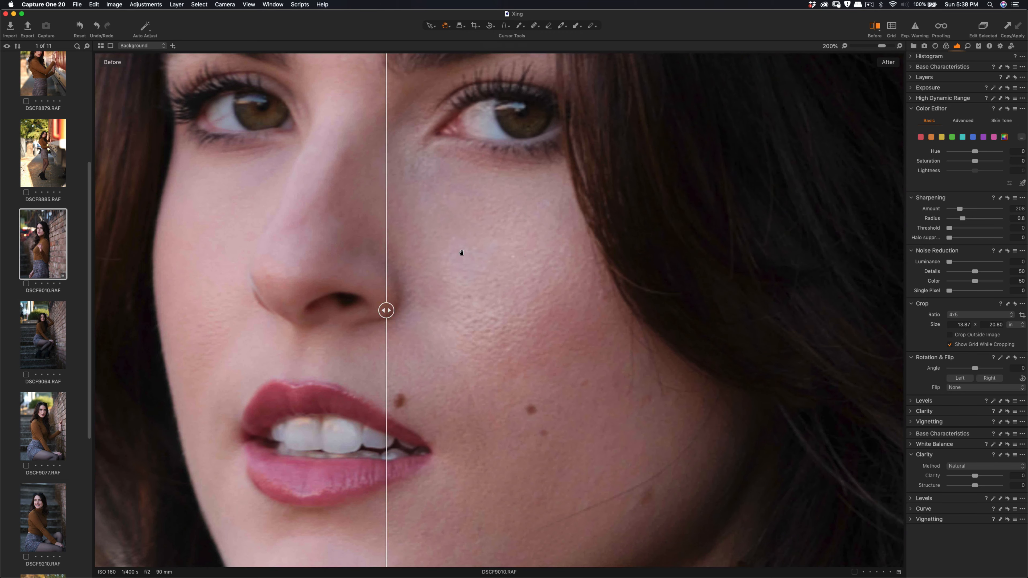
pyautogui.press('super+minus')
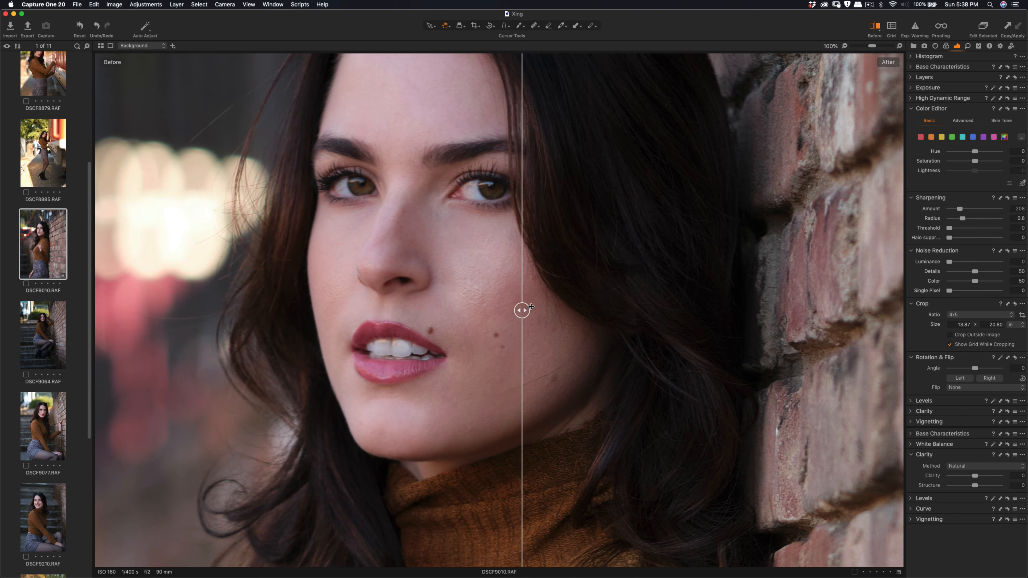
pyautogui.press('super+0')
pyautogui.press('y')
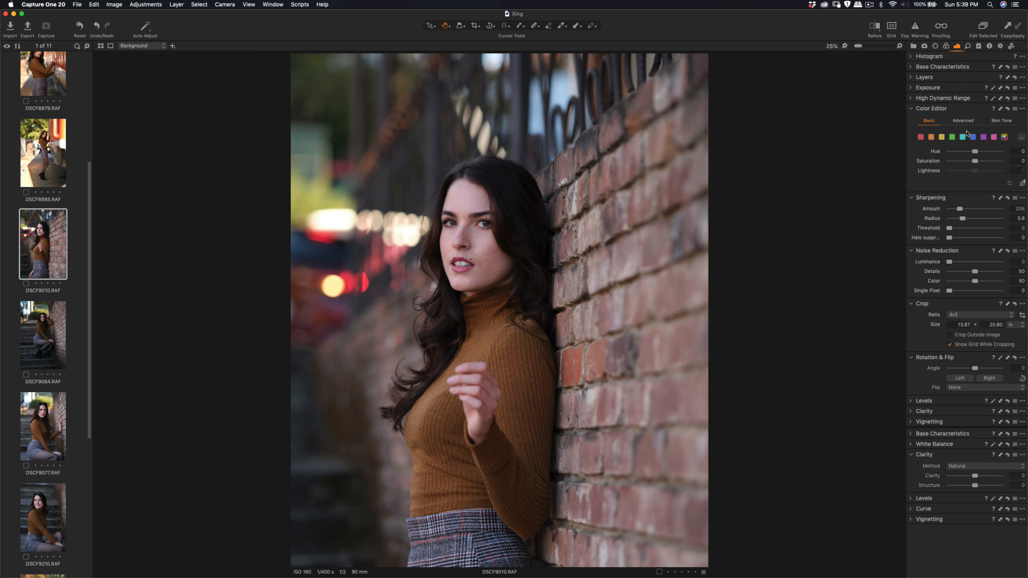
# Set Exposure to -0.08, Contrast to 12, Brightness to -7 and Saturation to 3 on the brick-wall portrait.
pyautogui.click(914, 77)
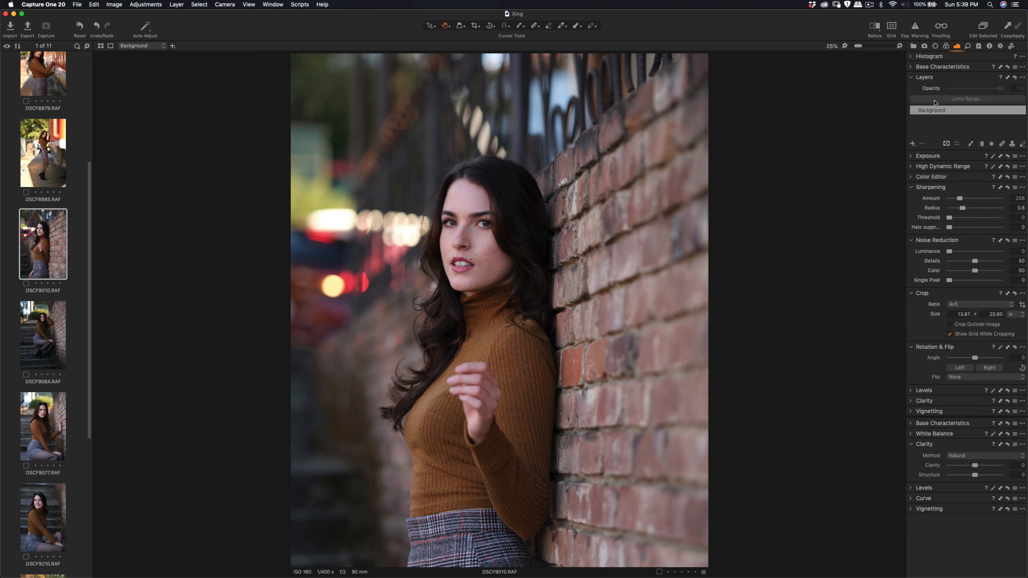
pyautogui.click(925, 156)
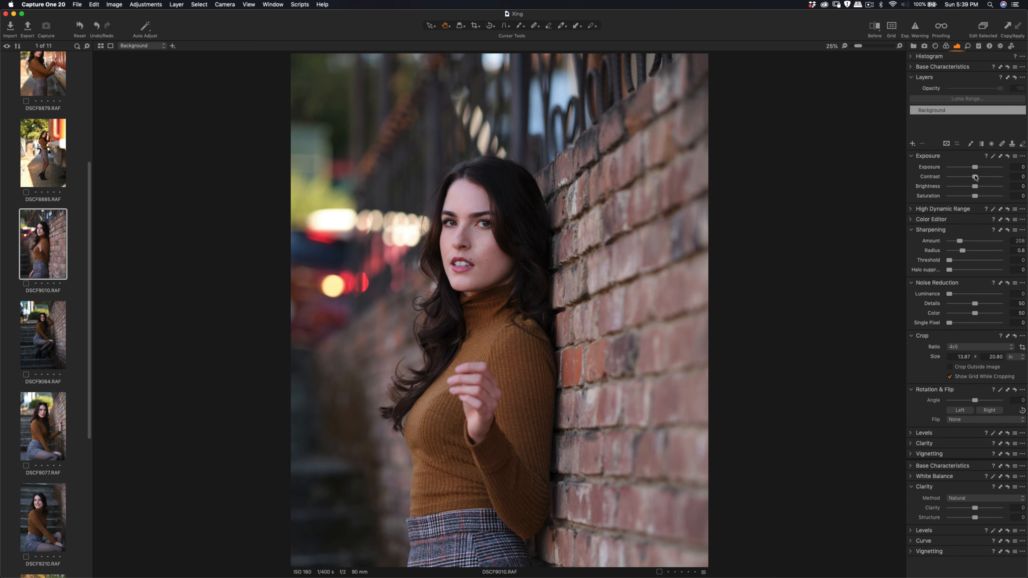
pyautogui.moveTo(975, 179)
pyautogui.mouseDown()
pyautogui.moveTo(990, 187)
pyautogui.moveTo(972, 191)
pyautogui.mouseUp()
pyautogui.click(911, 335)
pyautogui.click(911, 208)
pyautogui.moveTo(975, 167); pyautogui.dragTo(975, 167)
pyautogui.moveTo(980, 176); pyautogui.dragTo(981, 176)
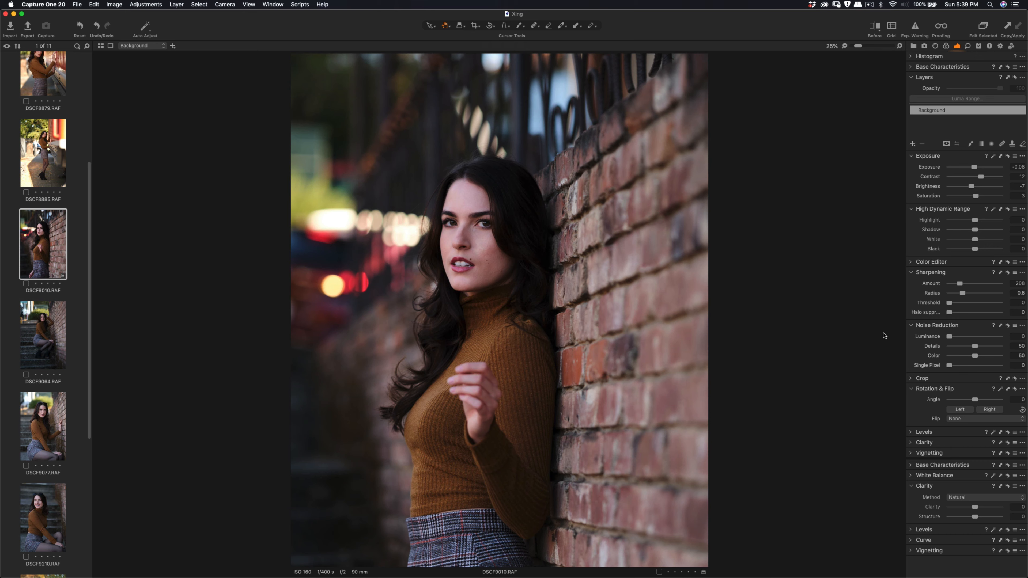
pyautogui.click(1023, 410)
pyautogui.moveTo(318, 349); pyautogui.dragTo(401, 292)
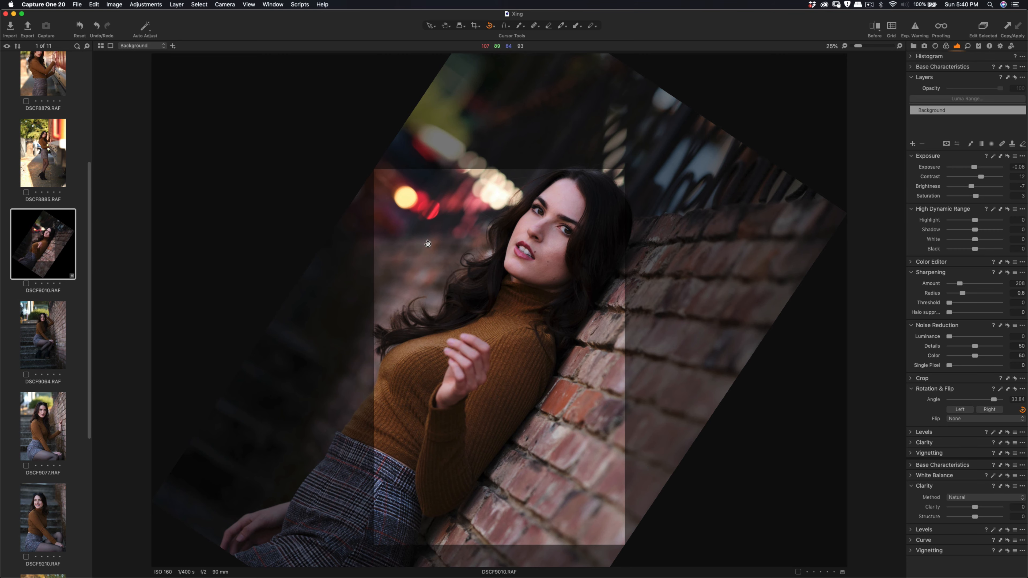
pyautogui.press('super+z')
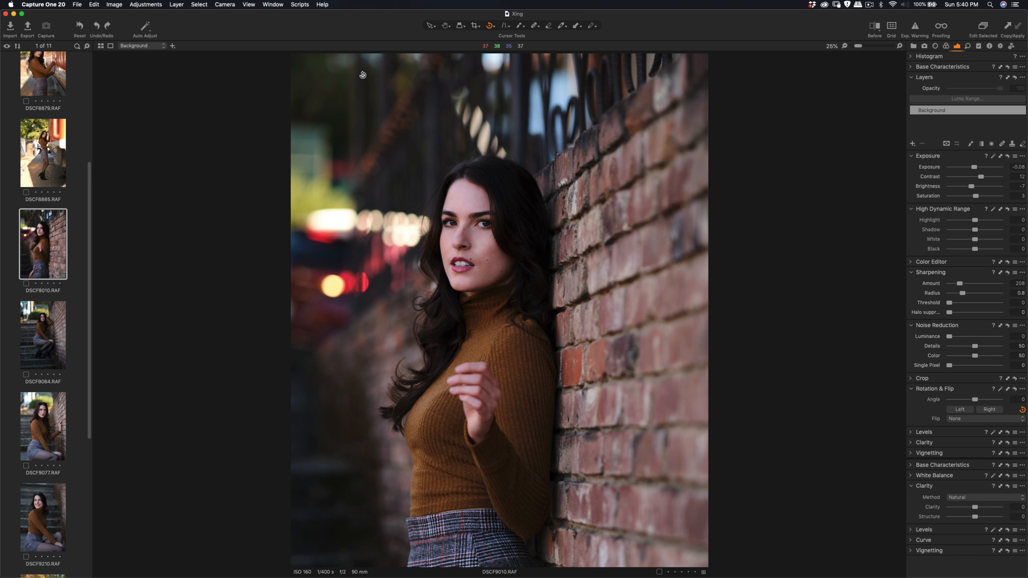
pyautogui.moveTo(353, 68); pyautogui.dragTo(351, 167)
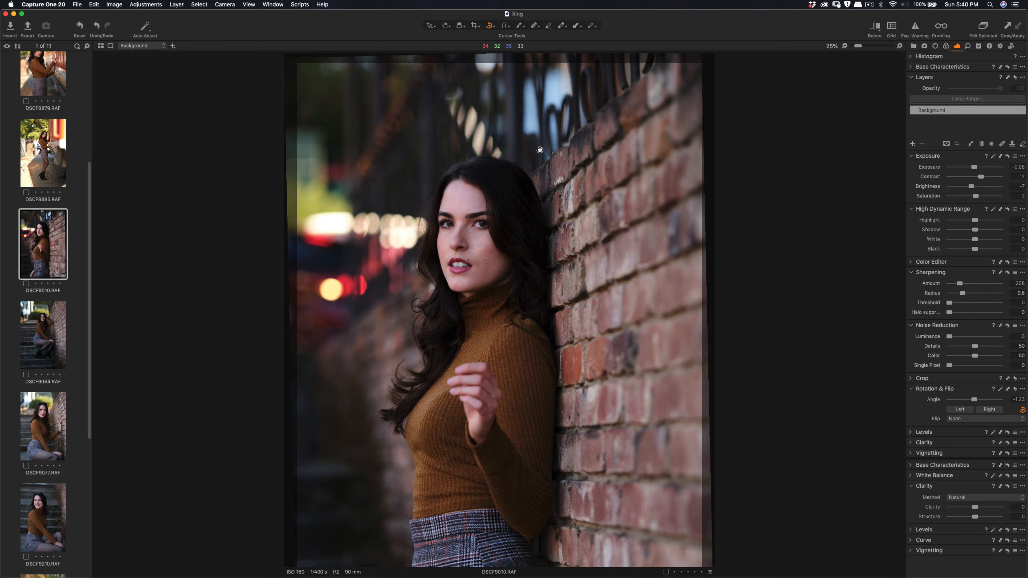
pyautogui.press('super+z')
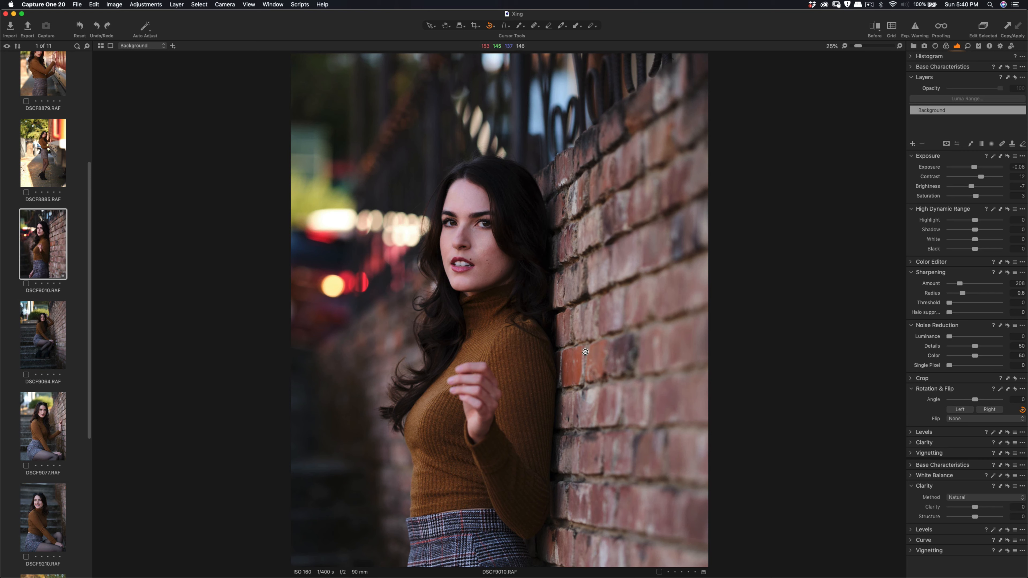
# Straighten the portrait along the vertical brick joint by about -2.27° and crop it to about 12.22 × 15.28 in around the woman.
pyautogui.moveTo(585, 345); pyautogui.dragTo(584, 388)
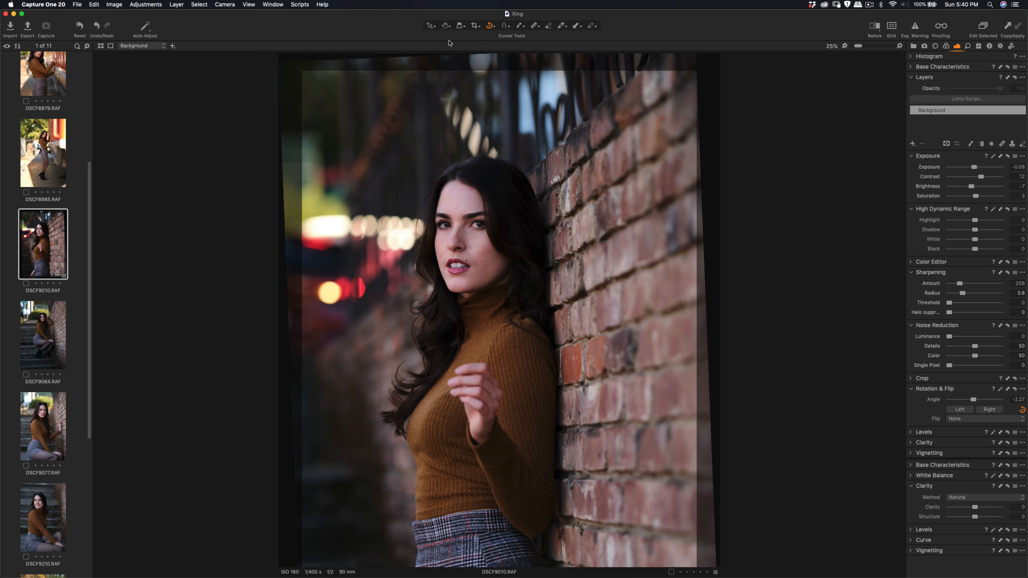
pyautogui.click(473, 26)
pyautogui.moveTo(694, 71); pyautogui.dragTo(616, 159)
pyautogui.press('super+0')
pyautogui.moveTo(656, 503); pyautogui.dragTo(600, 471)
pyautogui.moveTo(545, 417); pyautogui.dragTo(539, 422)
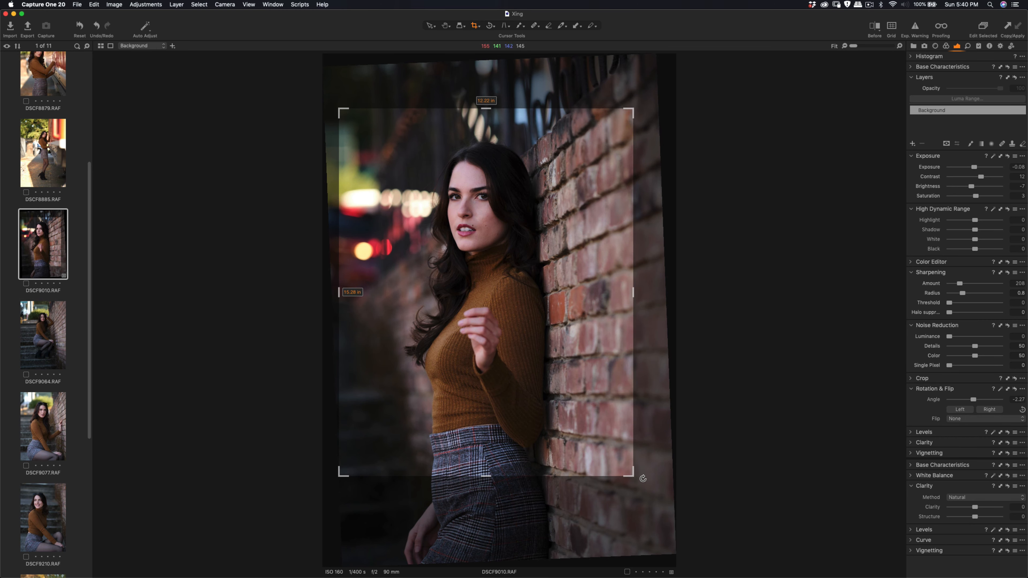
# Adjust the rotation to about -1.75° and tighten the crop to about 12.03 × 15.03 in, applying it to the portrait.
pyautogui.moveTo(643, 478); pyautogui.dragTo(619, 446)
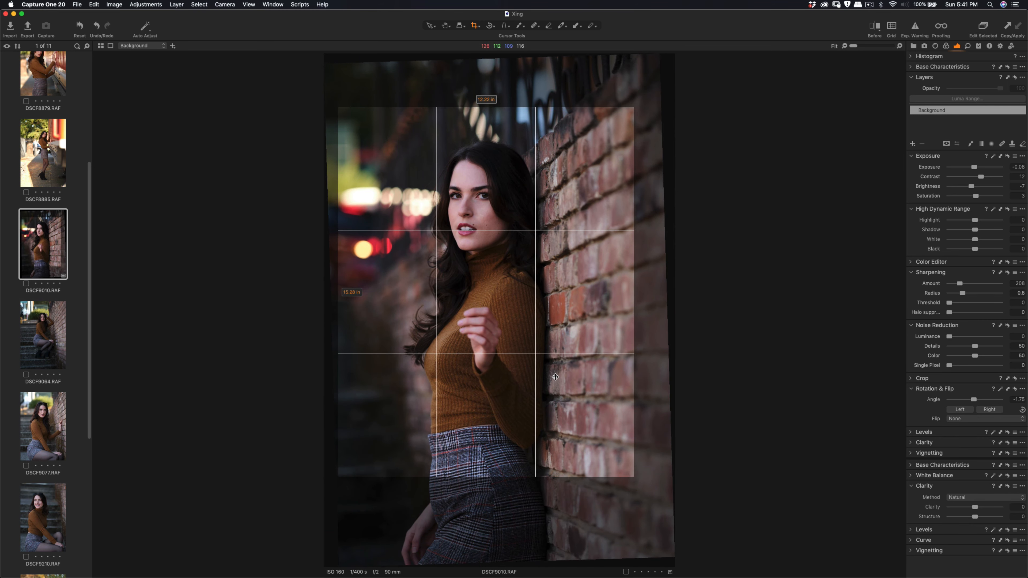
pyautogui.moveTo(555, 377); pyautogui.dragTo(544, 377)
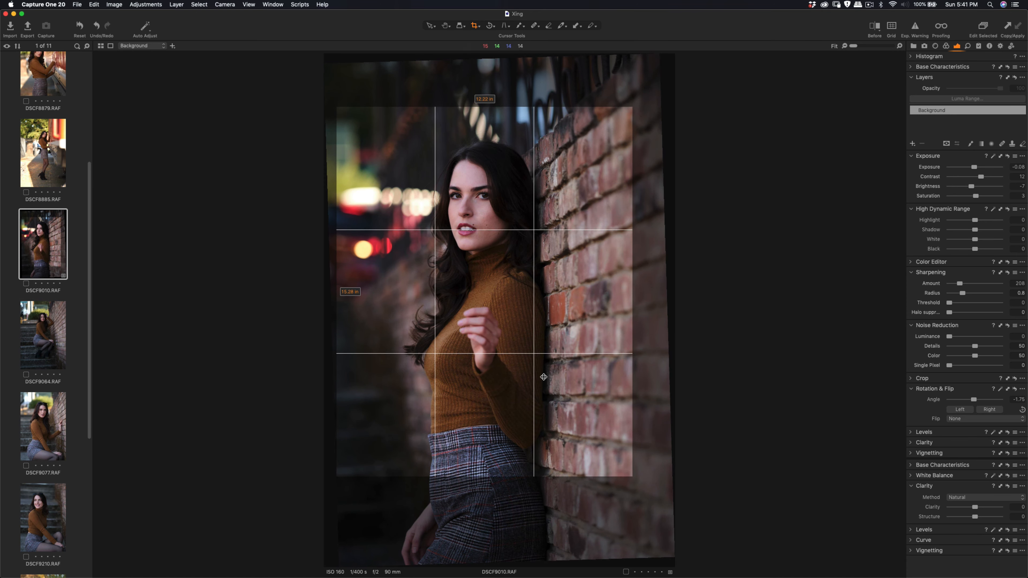
pyautogui.moveTo(631, 477); pyautogui.dragTo(618, 470)
pyautogui.moveTo(563, 434); pyautogui.dragTo(560, 438)
pyautogui.press('h')
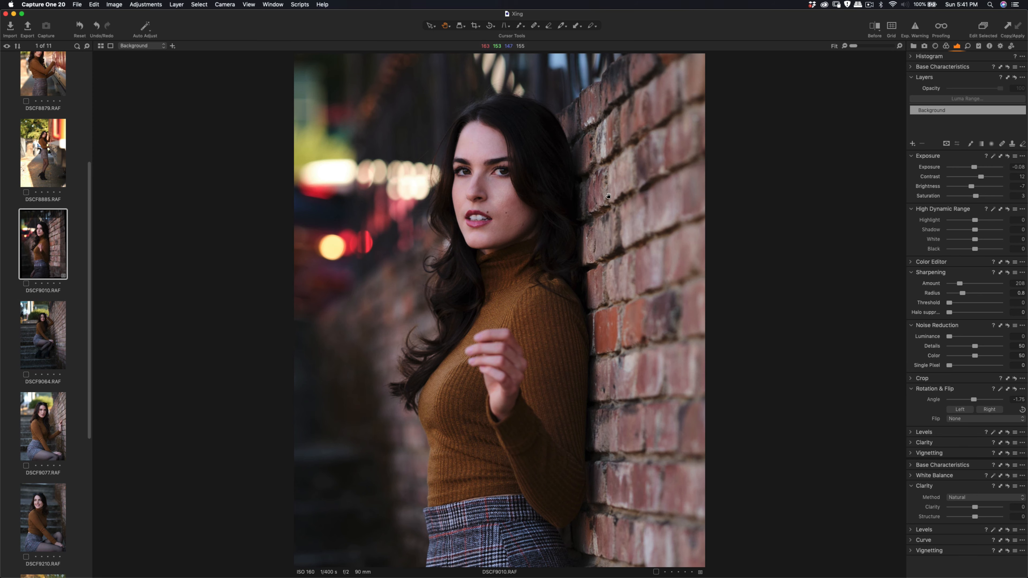
# Shift the existing crop frame slightly to the right over the portrait and apply it.
pyautogui.click(476, 26)
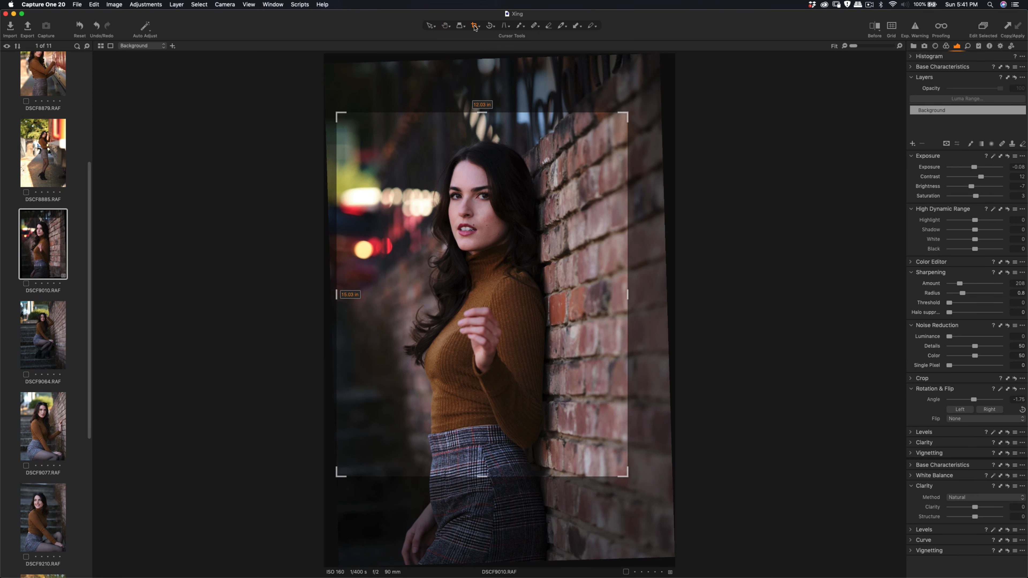
pyautogui.click(567, 164)
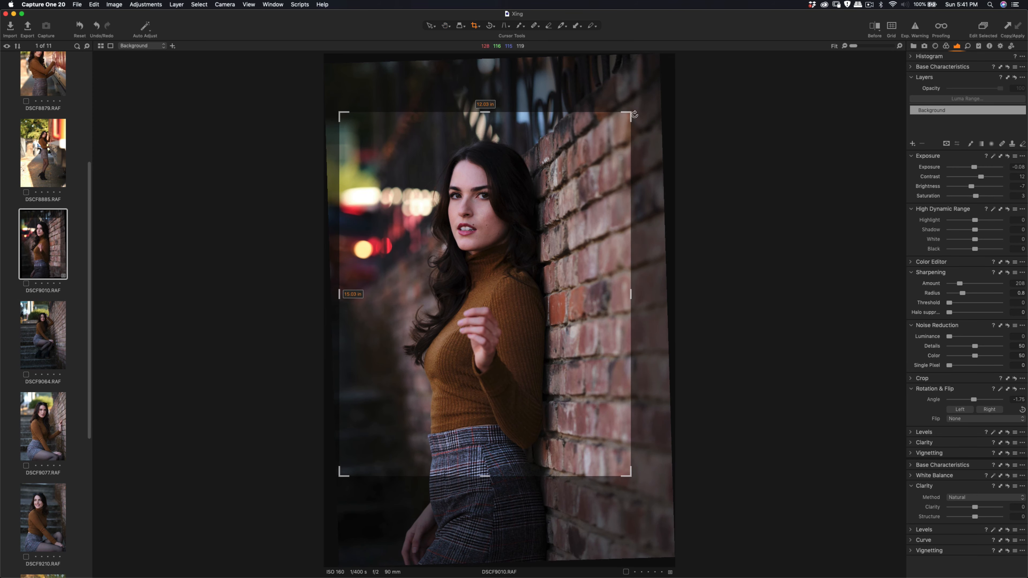
pyautogui.press('h')
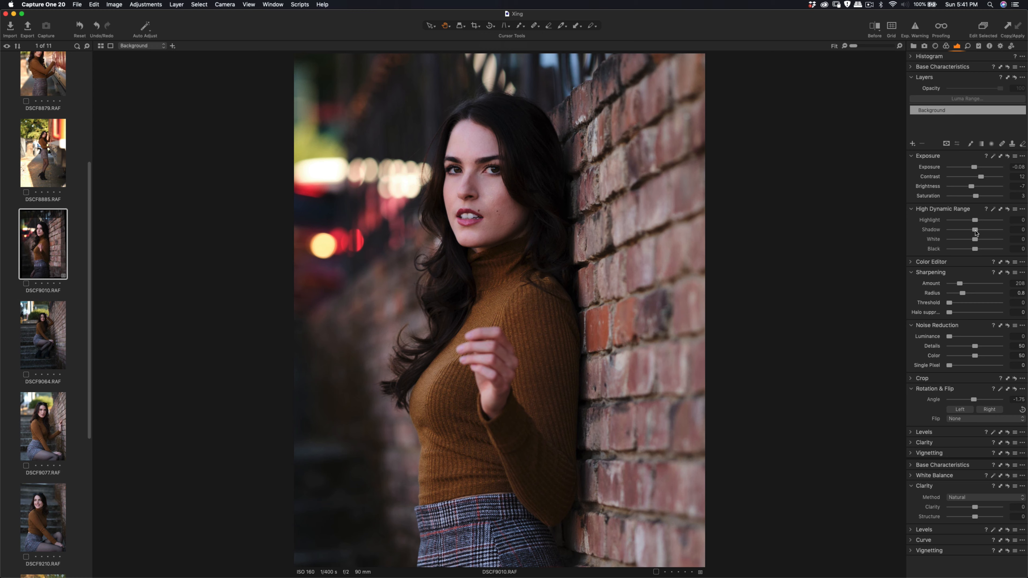
# Lower Highlight to -30 and set the Base Characteristics curve to Fujifilm PROVIA (STANDARD).
pyautogui.moveTo(975, 220); pyautogui.dragTo(968, 228)
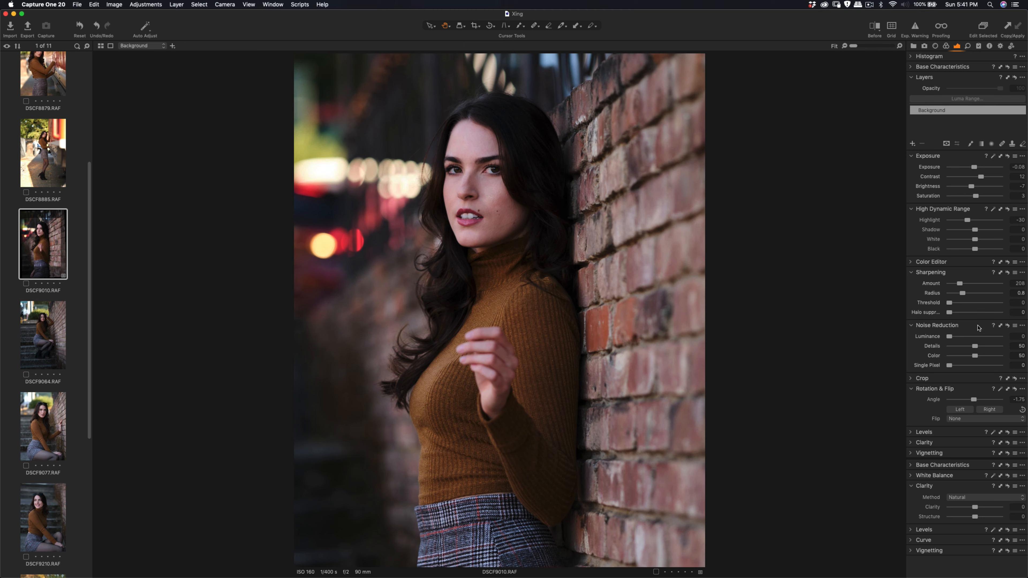
pyautogui.click(921, 379)
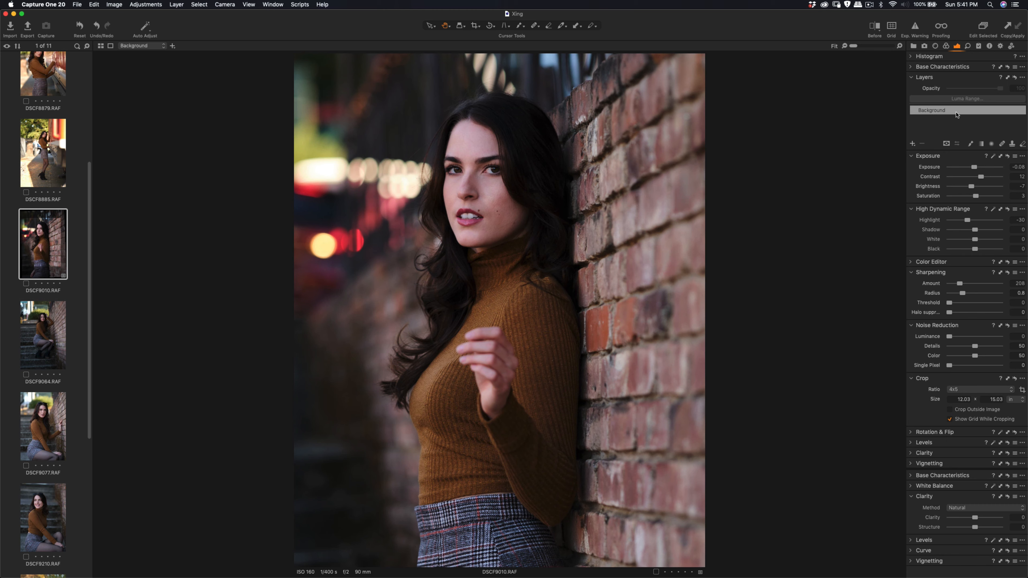
pyautogui.click(914, 67)
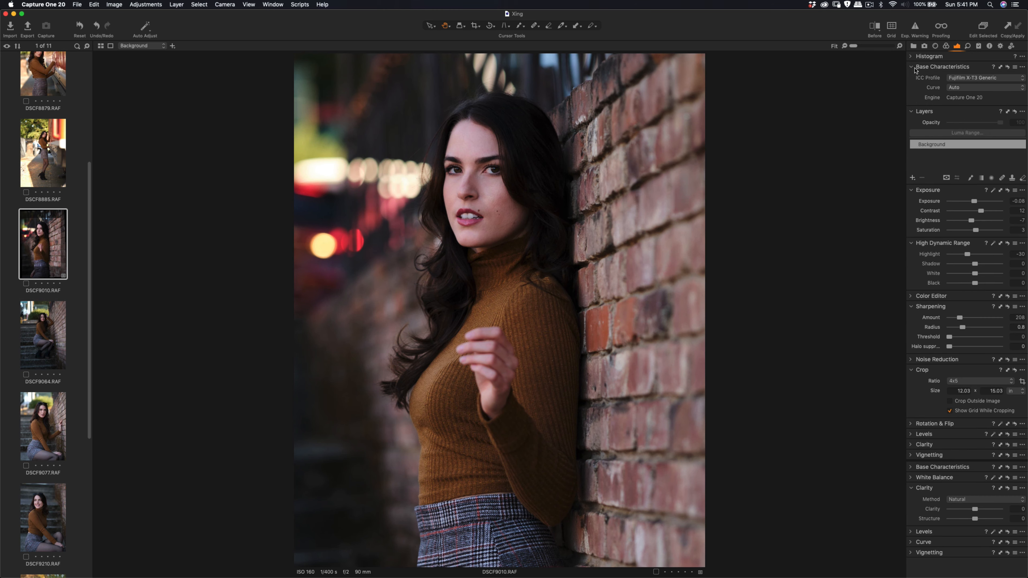
pyautogui.click(965, 88)
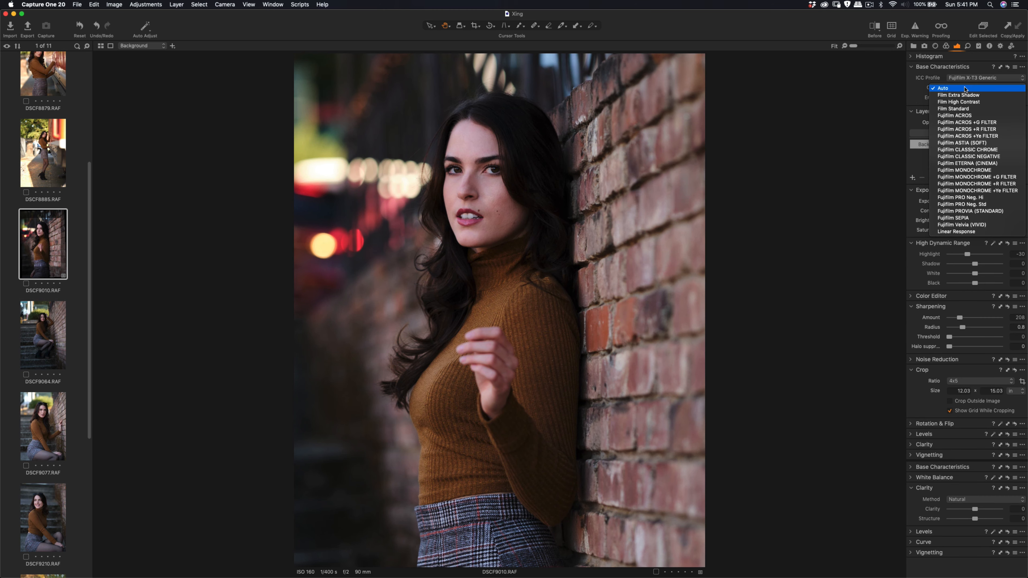
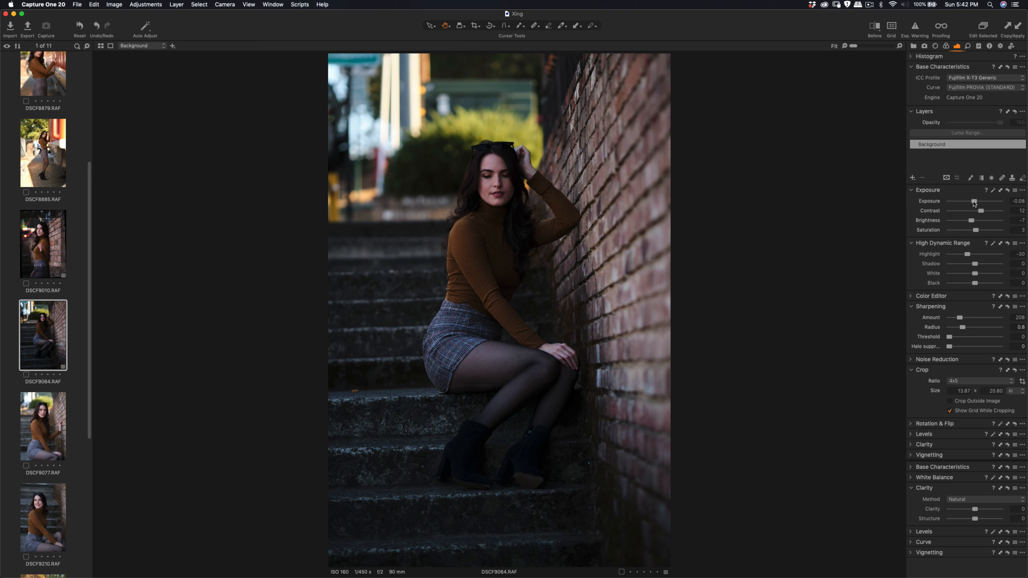
# Raise the Exposure of the photo of the woman seated on the steps to 0.61.
pyautogui.moveTo(975, 202); pyautogui.dragTo(979, 204)
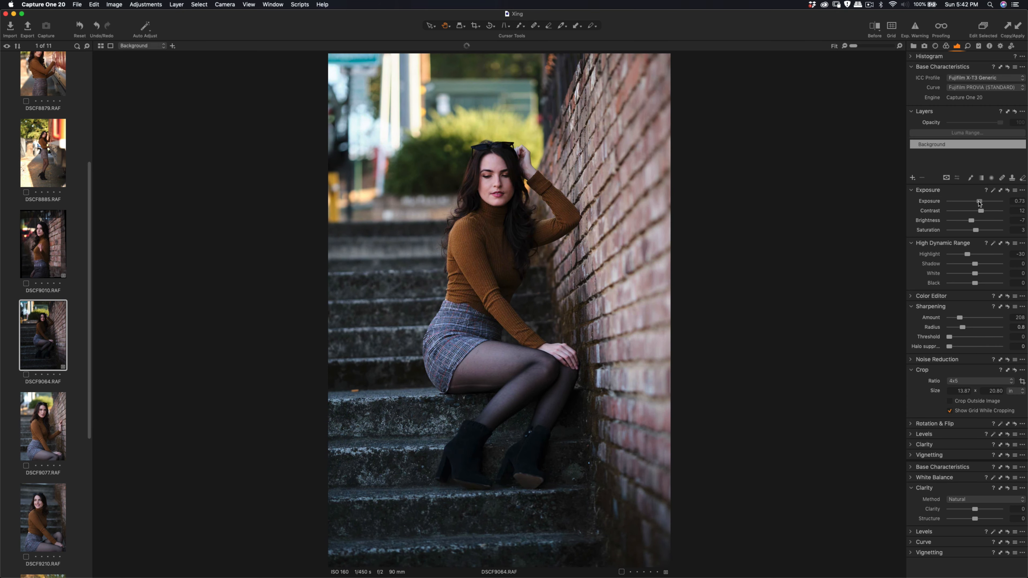
pyautogui.click(496, 180)
pyautogui.scroll(3, 607, 121)
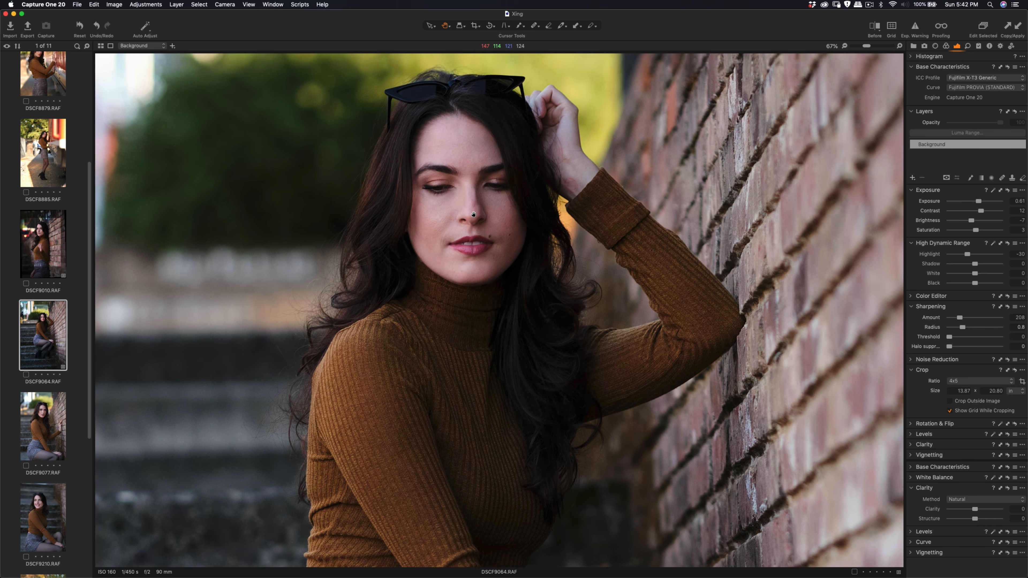
# Compare the before and after versions of the seated portrait with the split view, and return to the full photo.
pyautogui.click(873, 29)
pyautogui.moveTo(499, 312); pyautogui.dragTo(303, 311)
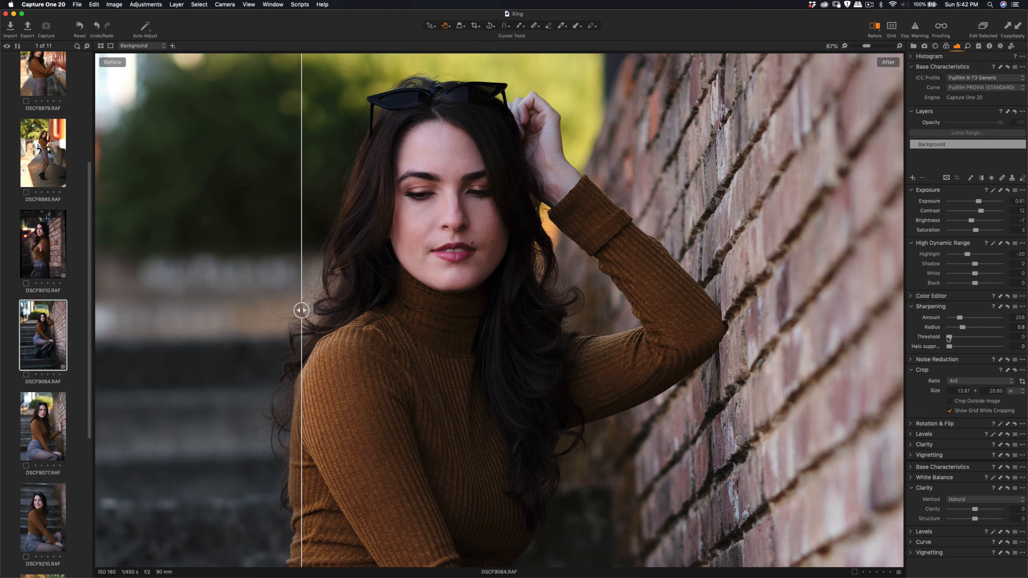
pyautogui.click(914, 360)
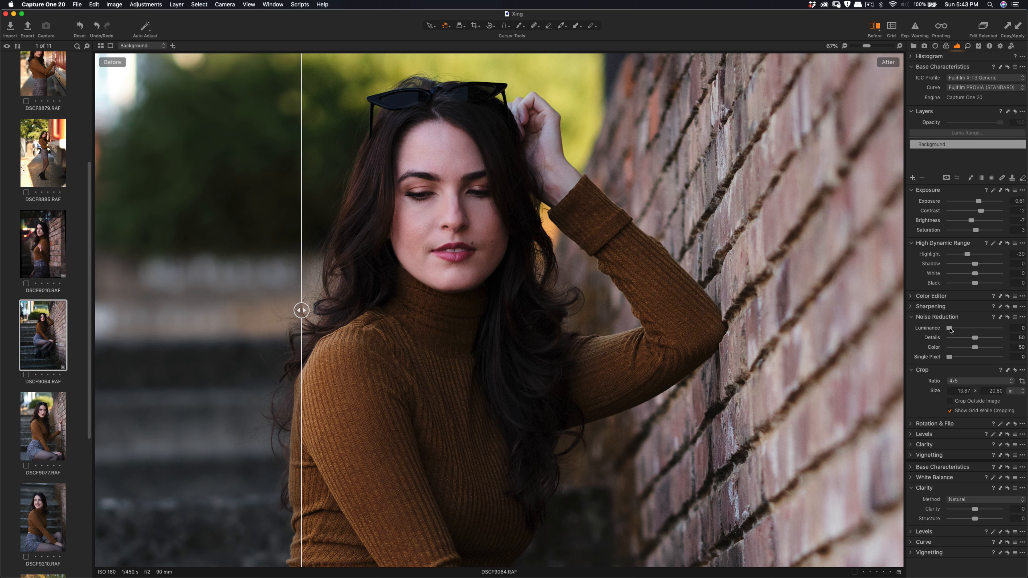
pyautogui.moveTo(302, 311); pyautogui.dragTo(339, 318)
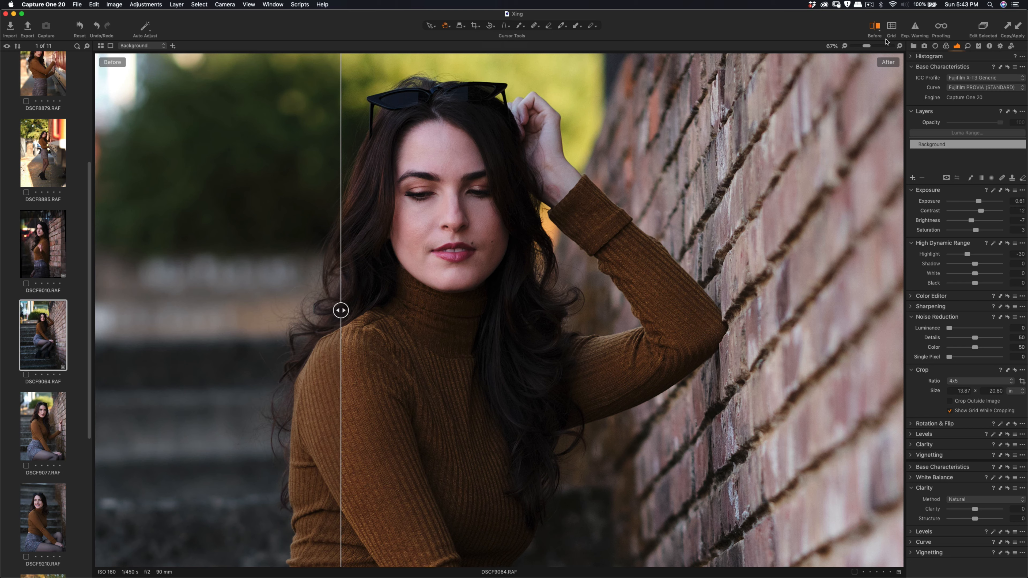
pyautogui.press('y')
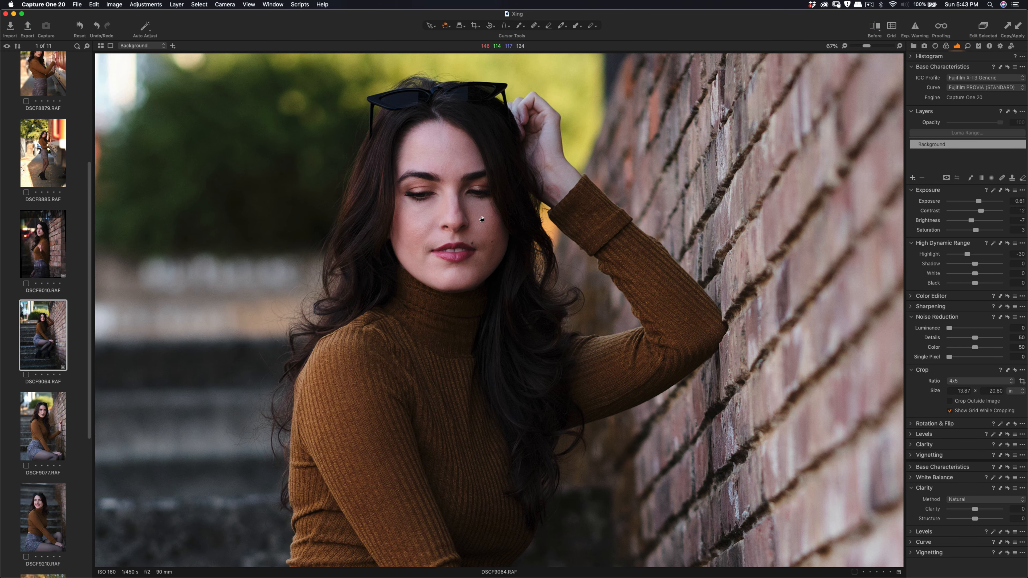
pyautogui.press('super+0')
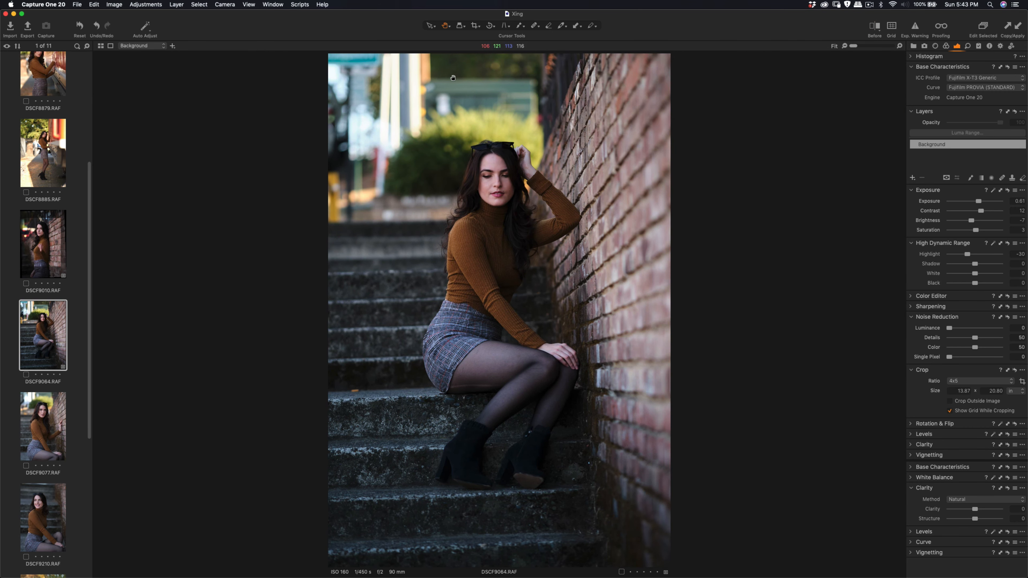
# Straighten the seated portrait along the horizontal edge of a stone step.
pyautogui.click(476, 25)
pyautogui.click(490, 25)
pyautogui.moveTo(329, 360); pyautogui.dragTo(415, 357)
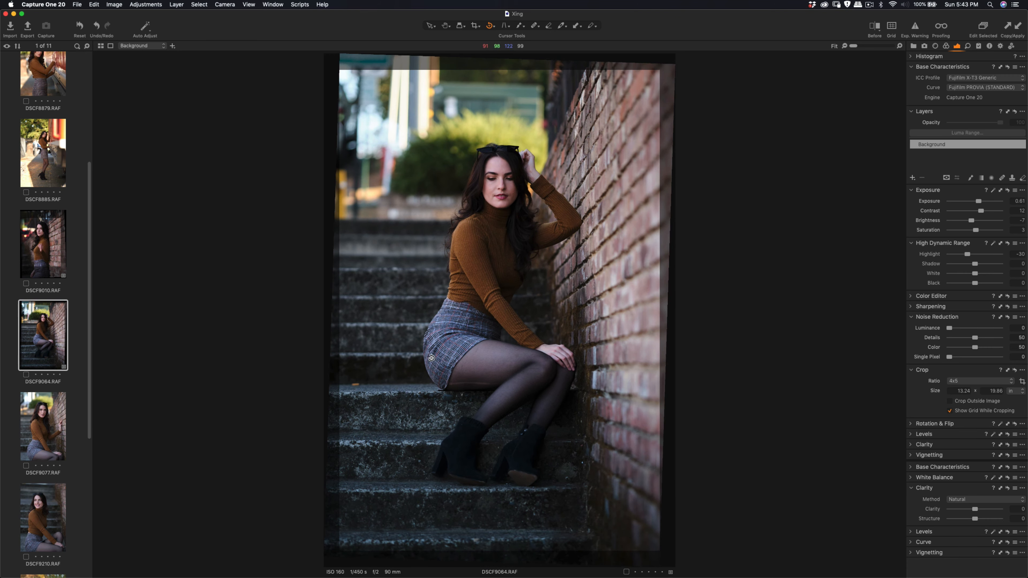
# Try cropping the seated portrait to a 4x5 frame of about 12.51 × 15.63 in around the woman, and reset the crop.
pyautogui.press('c')
pyautogui.moveTo(658, 70); pyautogui.dragTo(646, 146)
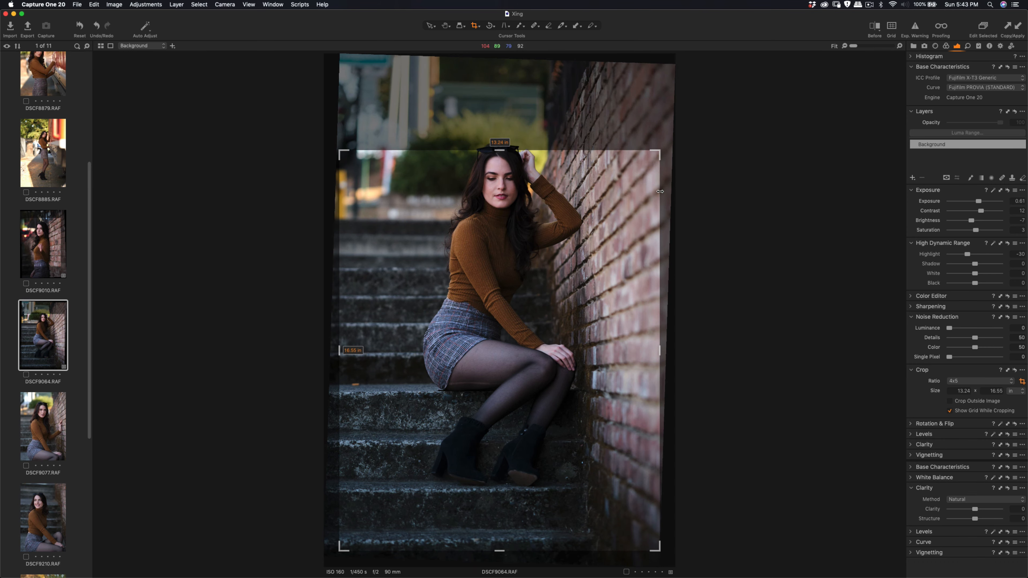
pyautogui.moveTo(605, 229); pyautogui.dragTo(590, 183)
pyautogui.moveTo(350, 502); pyautogui.dragTo(413, 472)
pyautogui.moveTo(424, 406); pyautogui.dragTo(427, 412)
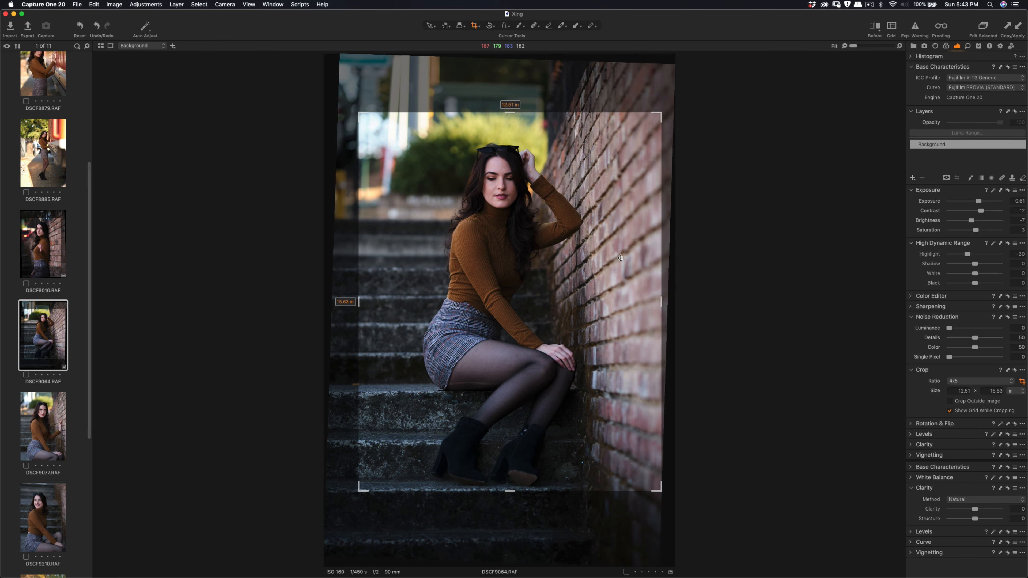
pyautogui.moveTo(662, 113); pyautogui.dragTo(657, 115)
pyautogui.moveTo(623, 161); pyautogui.dragTo(625, 160)
pyautogui.click(669, 147)
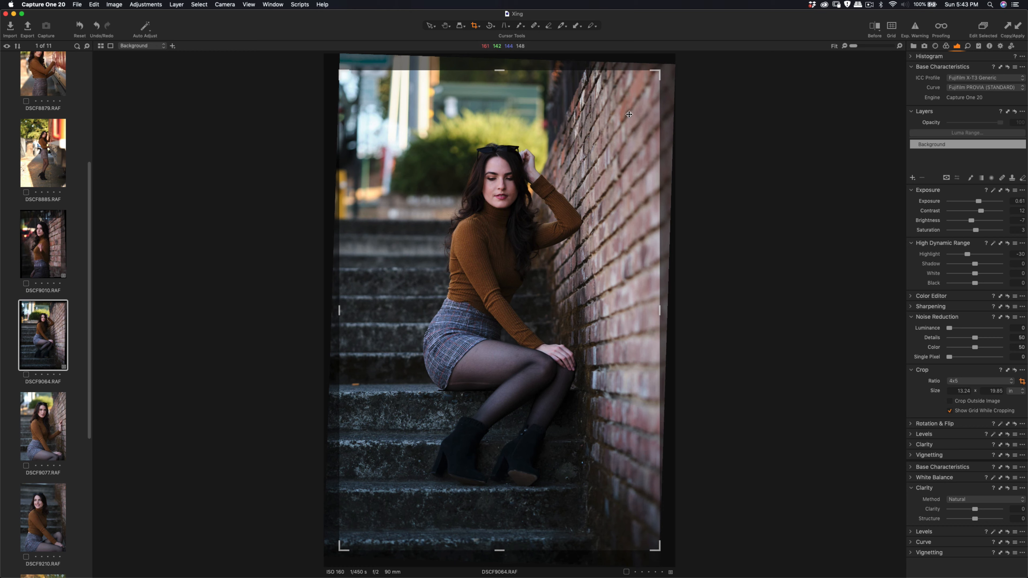
# Crop the seated portrait to a 4x5 frame of about 12.18 × 15.23 in around the woman and apply it.
pyautogui.moveTo(657, 73); pyautogui.dragTo(617, 204)
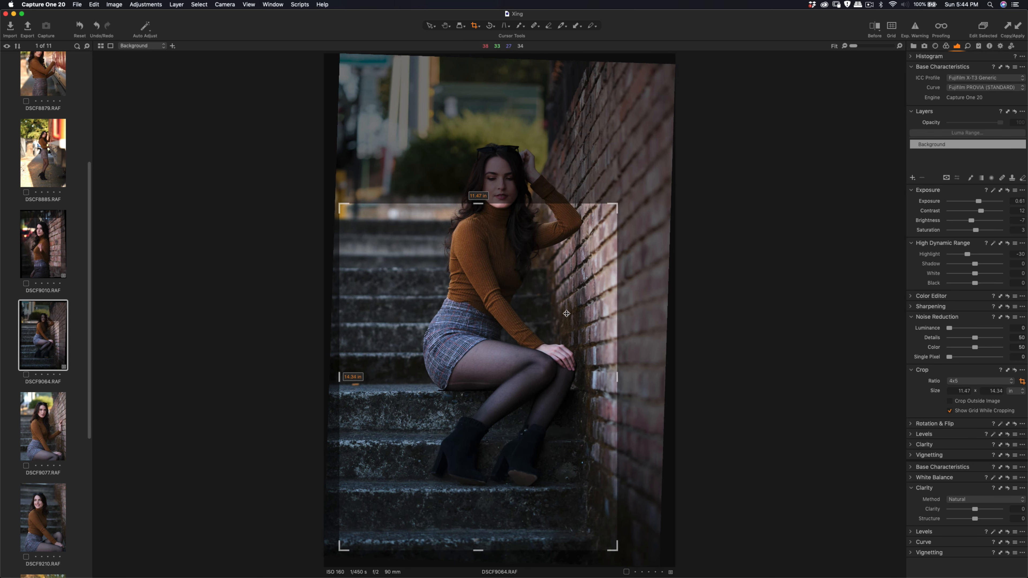
pyautogui.moveTo(566, 313); pyautogui.dragTo(552, 259)
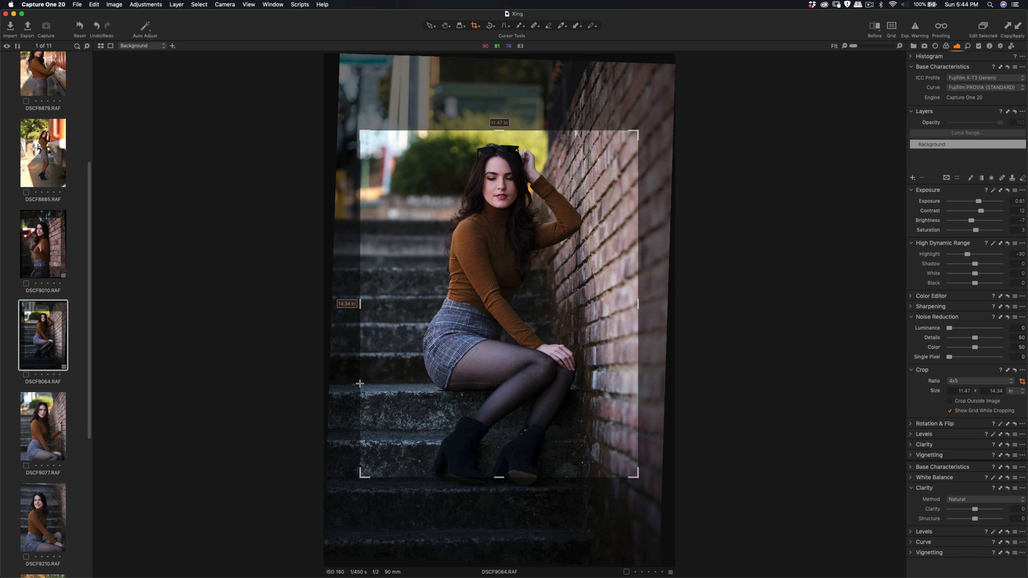
pyautogui.moveTo(464, 279); pyautogui.dragTo(466, 272)
pyautogui.moveTo(632, 469); pyautogui.dragTo(603, 471)
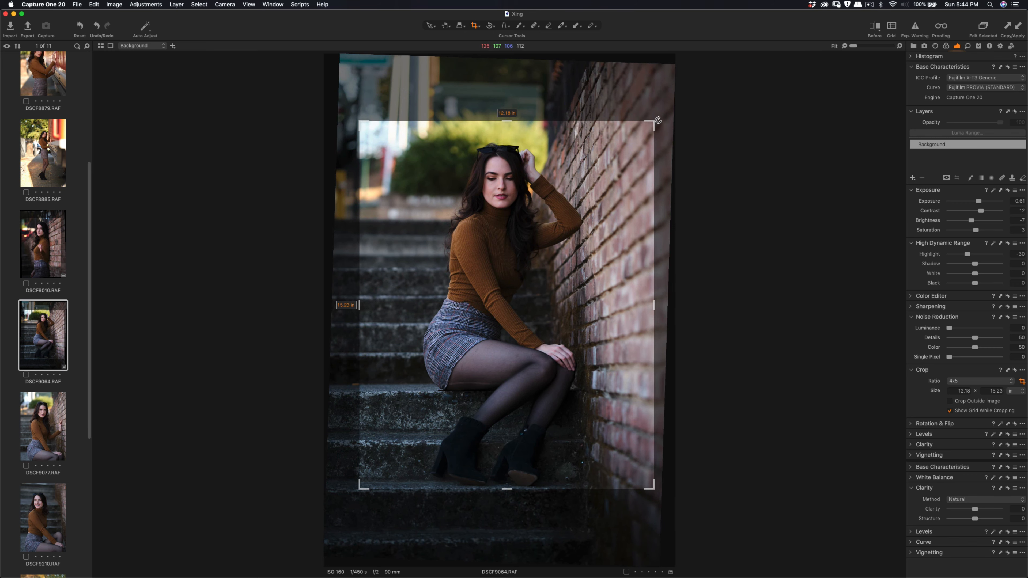
pyautogui.moveTo(658, 120); pyautogui.dragTo(660, 119)
pyautogui.moveTo(572, 181); pyautogui.dragTo(572, 181)
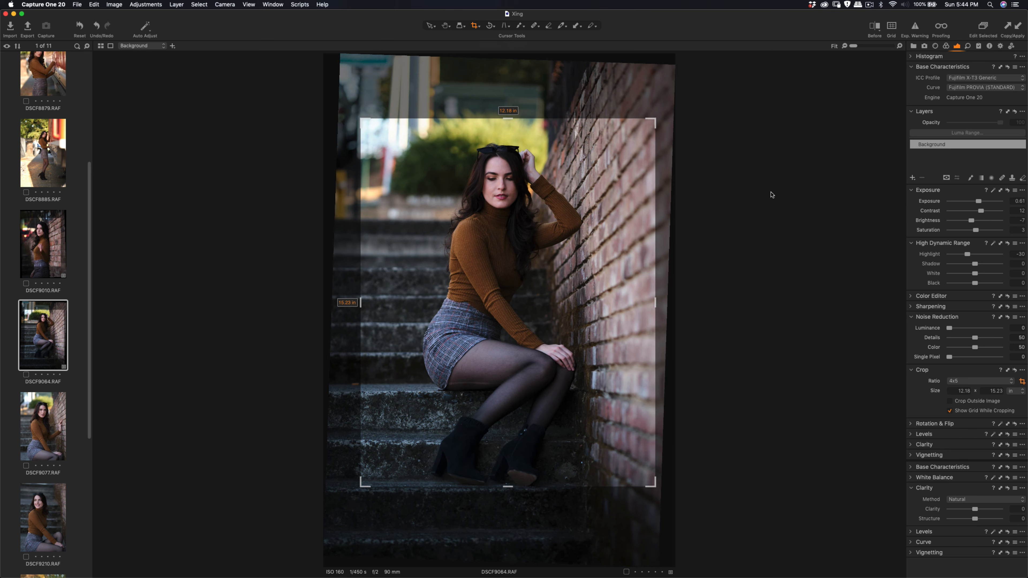
pyautogui.press('h')
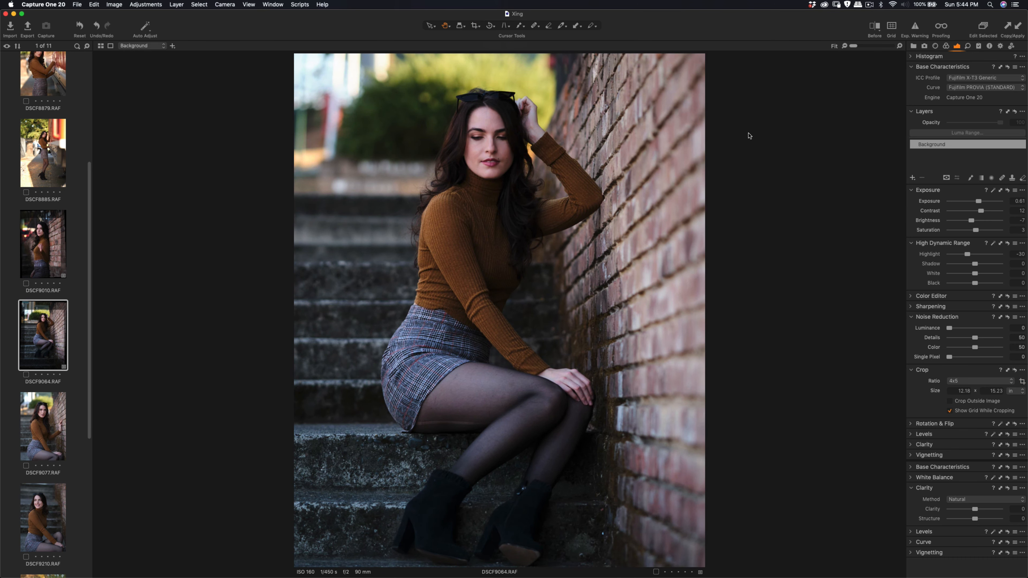
# Shift the greens of the seated portrait to Hue -30 and Saturation -63.9 in the basic Color Editor.
pyautogui.click(925, 111)
pyautogui.click(931, 228)
pyautogui.click(952, 256)
pyautogui.moveTo(975, 280); pyautogui.dragTo(947, 273)
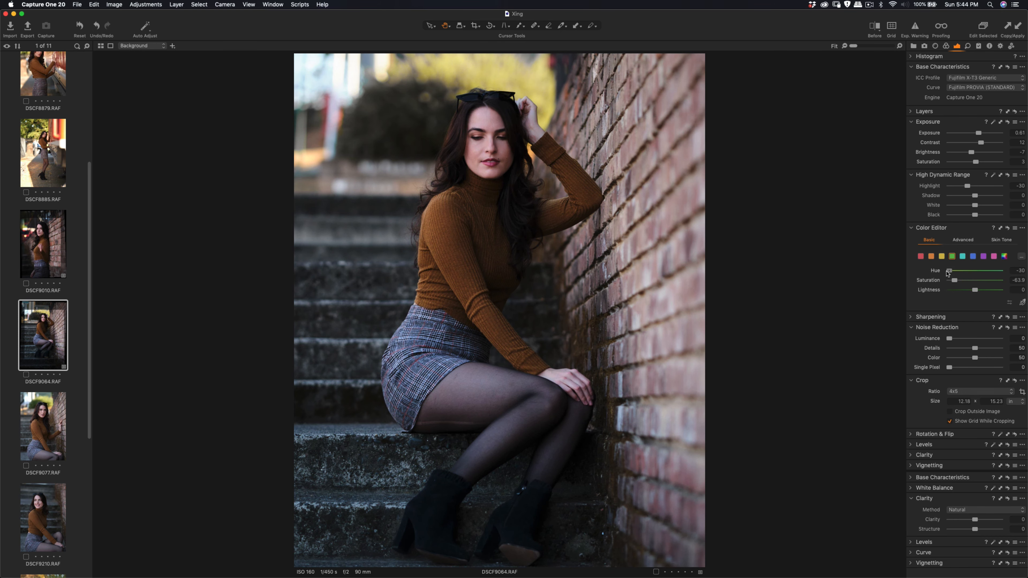
# Set the yellows to Hue -25.8 and Saturation -4.4, and reduce the blues' Saturation to -40.2.
pyautogui.click(942, 256)
pyautogui.moveTo(961, 282)
pyautogui.mouseDown()
pyautogui.moveTo(973, 283)
pyautogui.moveTo(952, 271)
pyautogui.moveTo(978, 280)
pyautogui.moveTo(952, 270)
pyautogui.mouseUp()
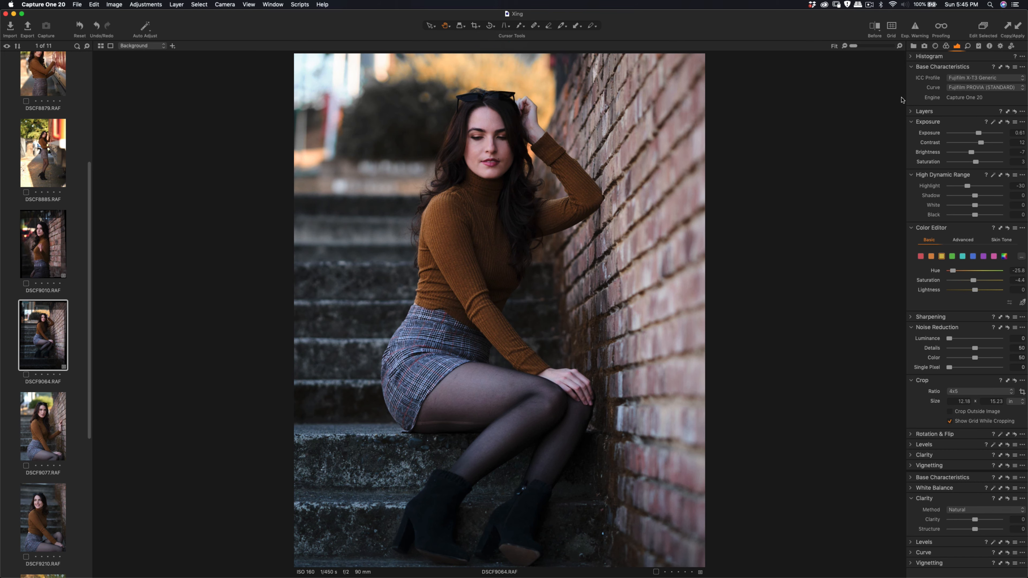
pyautogui.click(973, 256)
pyautogui.moveTo(975, 281); pyautogui.dragTo(962, 284)
# Move the White Balance tool to just above the Crop tool and expand its settings.
pyautogui.click(917, 112)
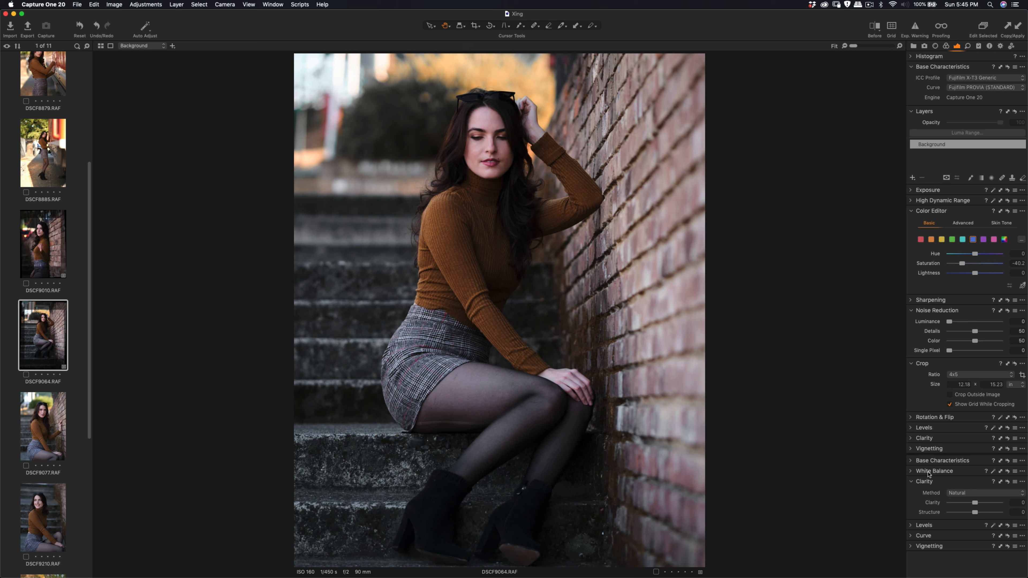
pyautogui.moveTo(928, 472); pyautogui.dragTo(928, 372)
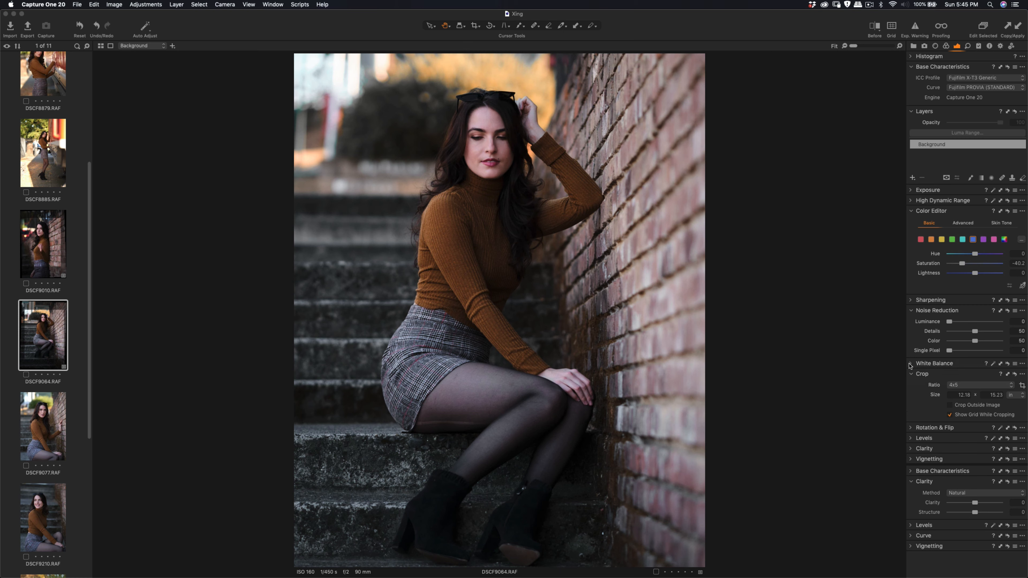
pyautogui.click(910, 365)
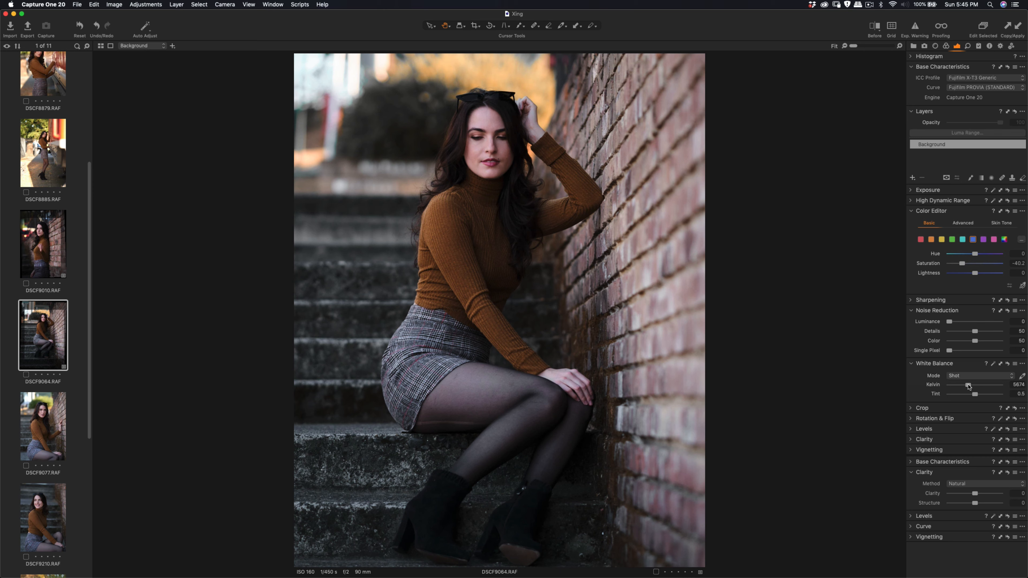
# Try the Daylight, Daylight Fluorescent and Cloudy white balance modes on the seated portrait.
pyautogui.click(981, 379)
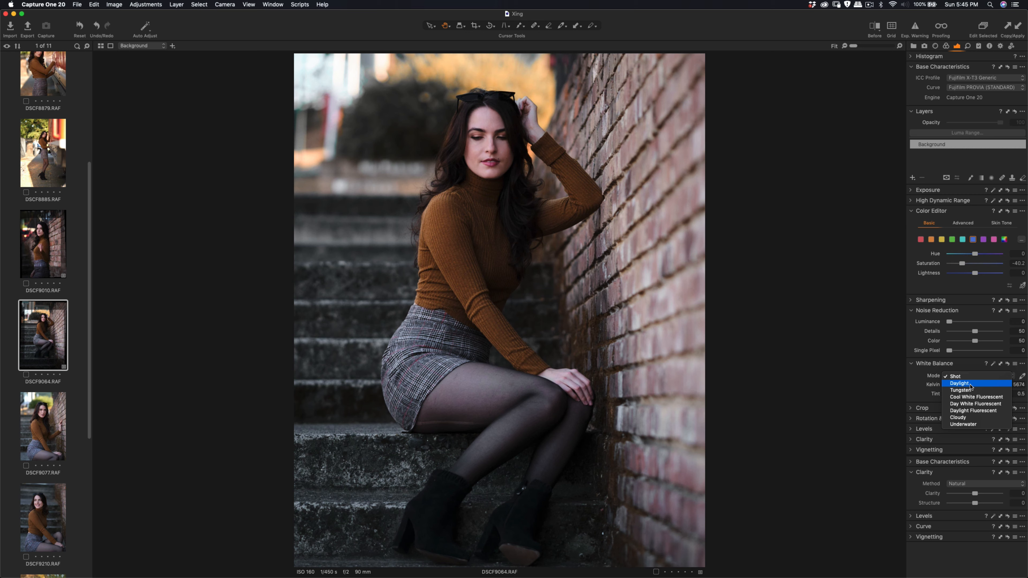
pyautogui.click(970, 384)
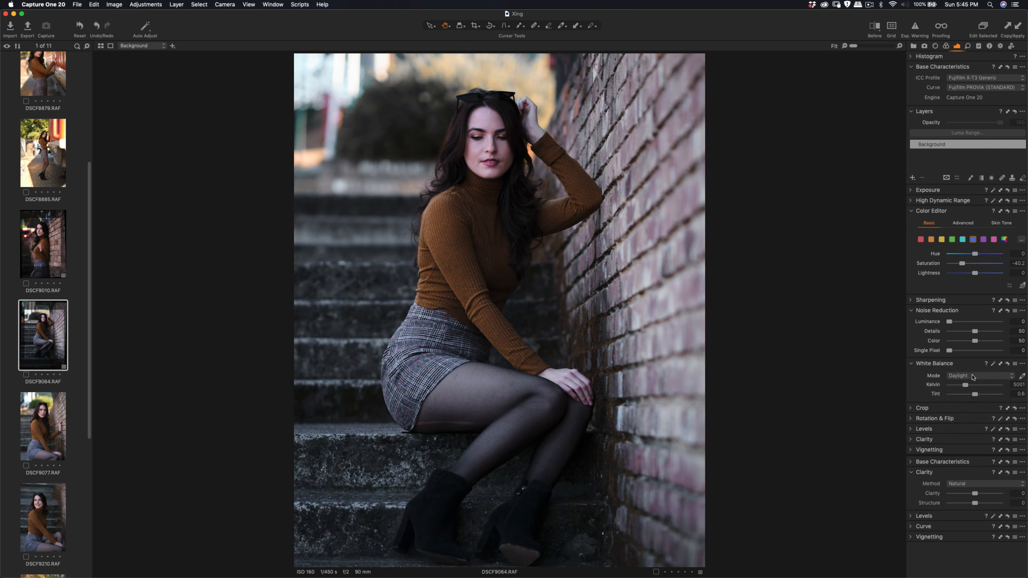
pyautogui.click(973, 377)
pyautogui.click(970, 368)
pyautogui.click(969, 378)
pyautogui.click(973, 411)
pyautogui.click(978, 379)
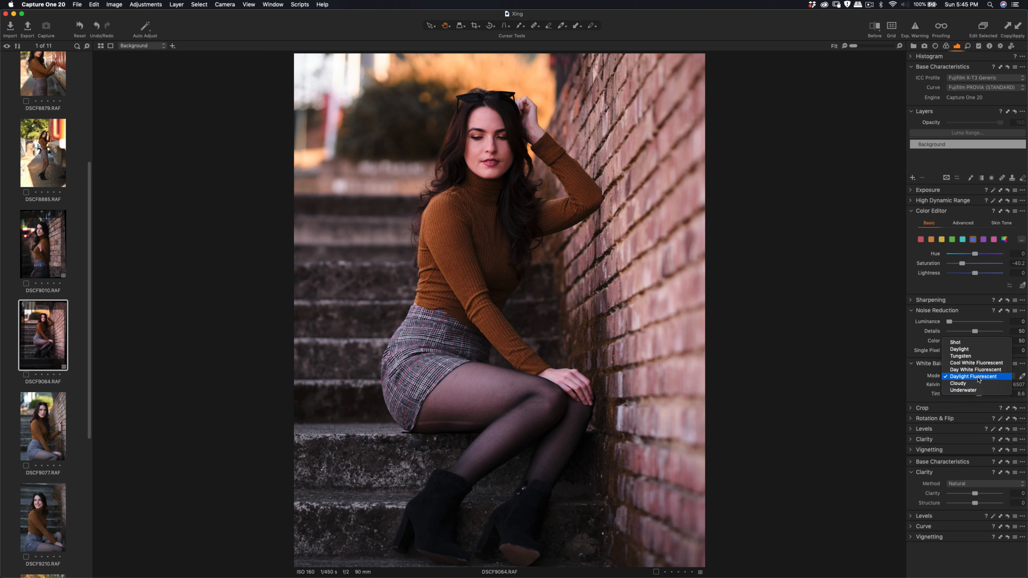
pyautogui.click(977, 384)
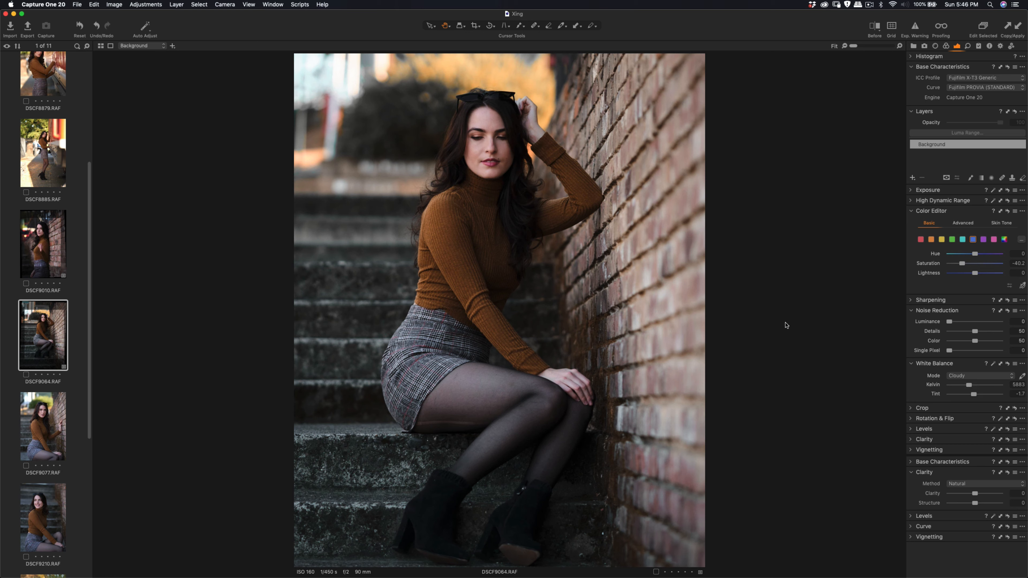
# Compare the original and edited colors of the seated portrait with the before/after split, and close the comparison.
pyautogui.click(874, 27)
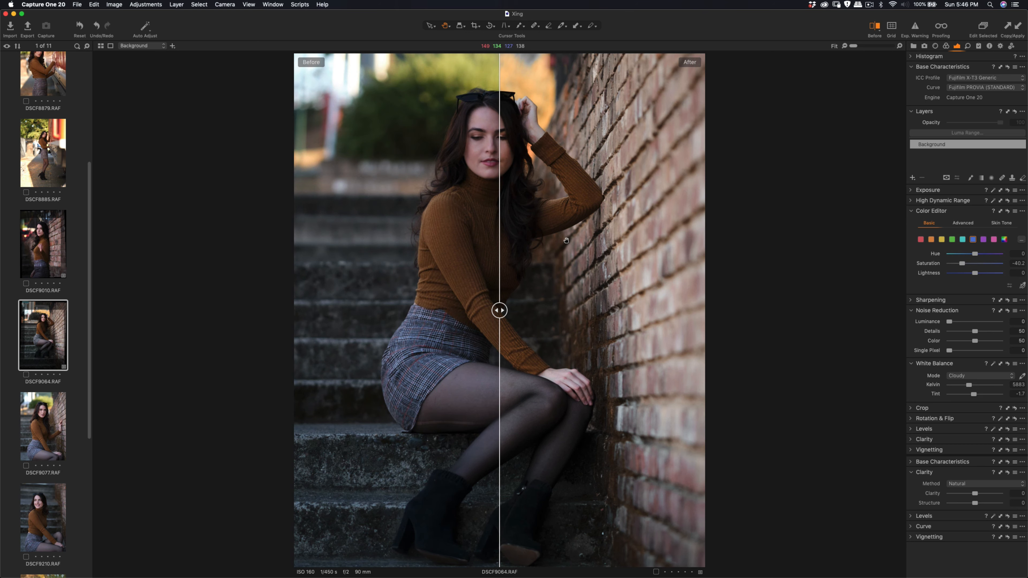
pyautogui.moveTo(501, 313); pyautogui.dragTo(318, 338)
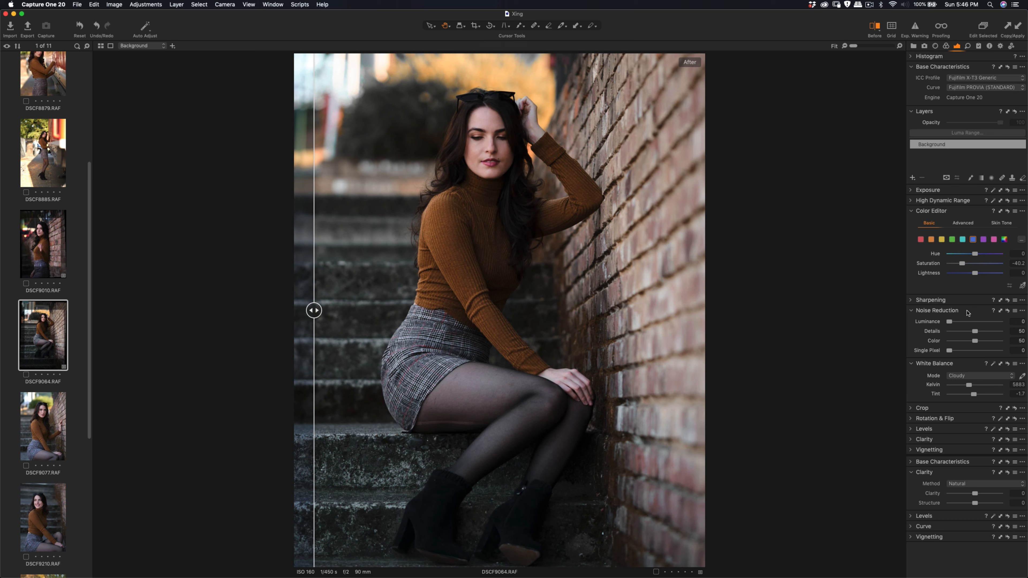
pyautogui.click(877, 28)
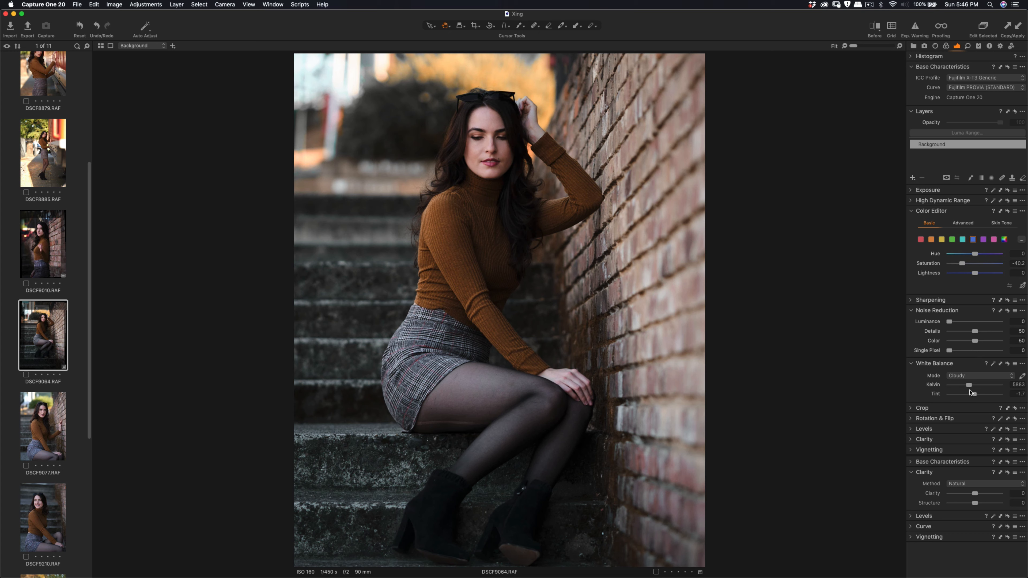
# Try the Underwater white balance mode on the seated portrait and return to the Shot mode.
pyautogui.click(970, 378)
pyautogui.click(968, 385)
pyautogui.click(980, 378)
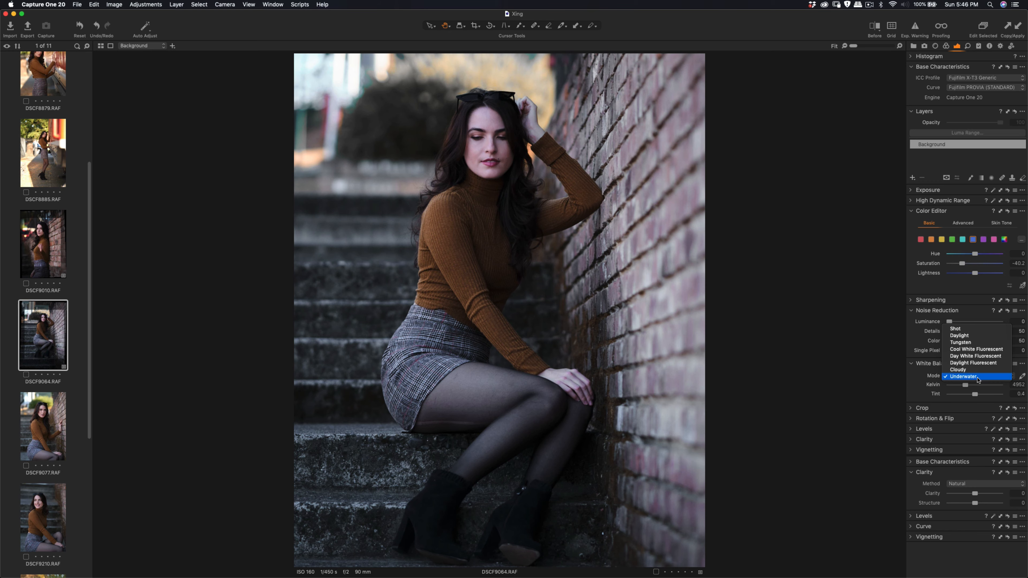
pyautogui.click(960, 331)
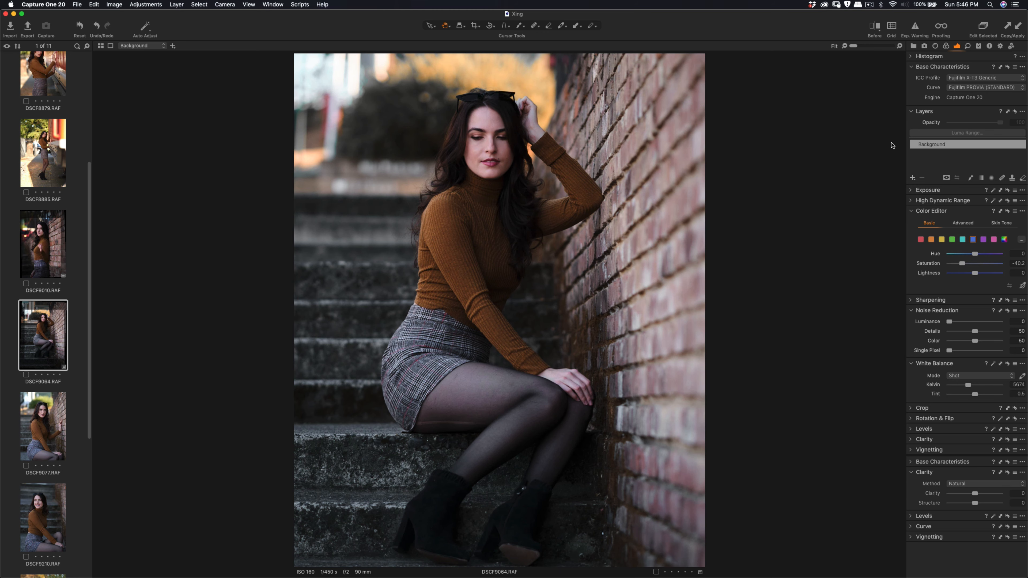
# Set the seated portrait's Brightness to -8 and its High Dynamic Range Shadow to 4.
pyautogui.click(913, 200)
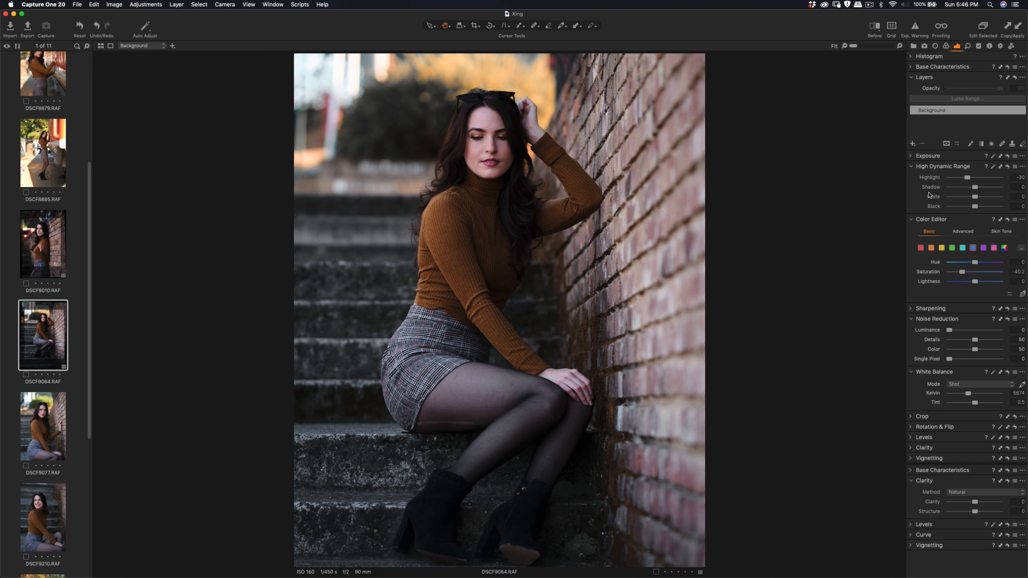
pyautogui.click(912, 156)
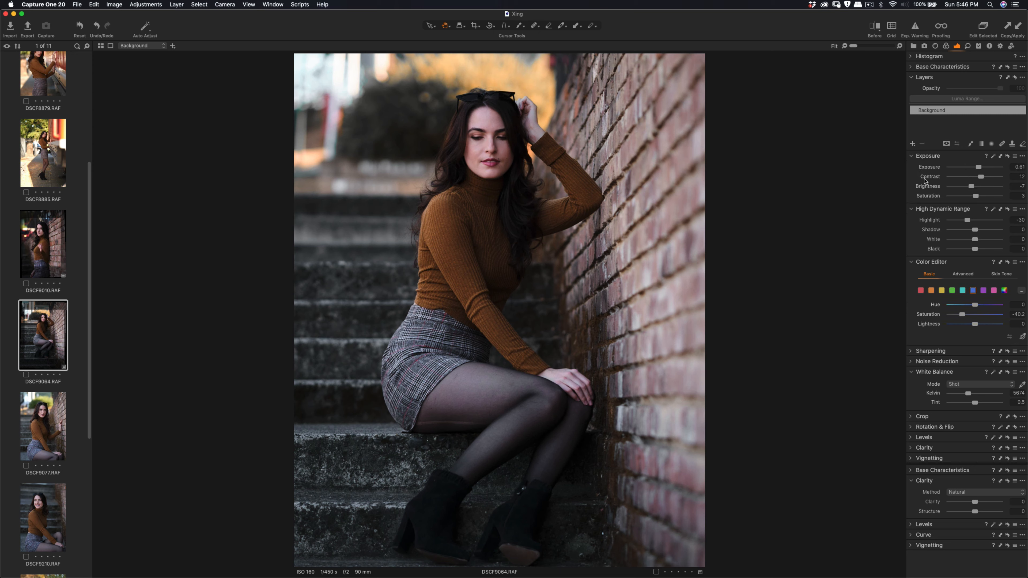
pyautogui.moveTo(972, 189); pyautogui.dragTo(969, 187)
pyautogui.moveTo(978, 232); pyautogui.dragTo(977, 231)
# Apply the seated portrait's adjustments to DSCF9077.RAF, and reduce its Exposure to 0.31 and Brightness to -16.
pyautogui.click(60, 400)
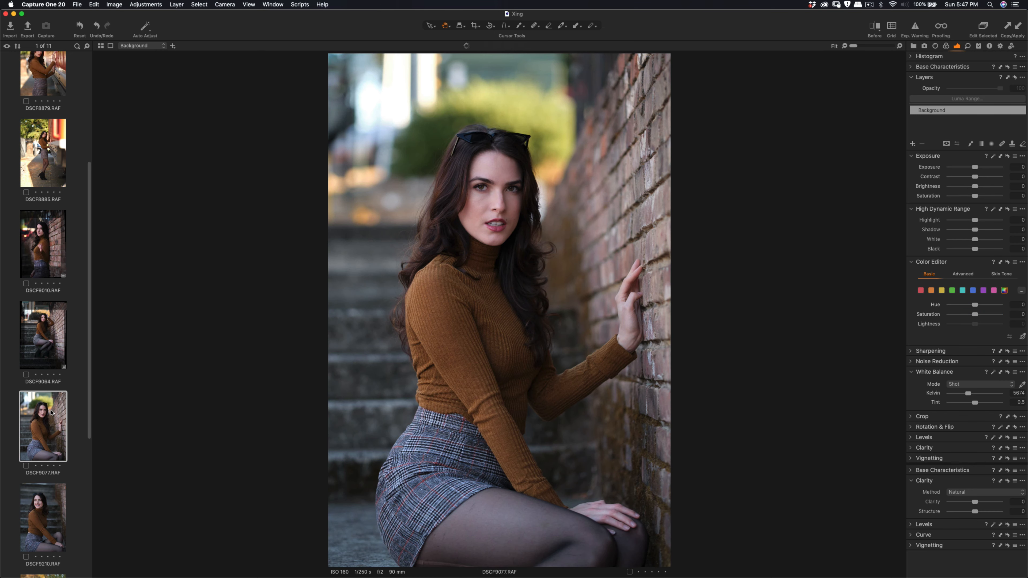
pyautogui.click(1019, 26)
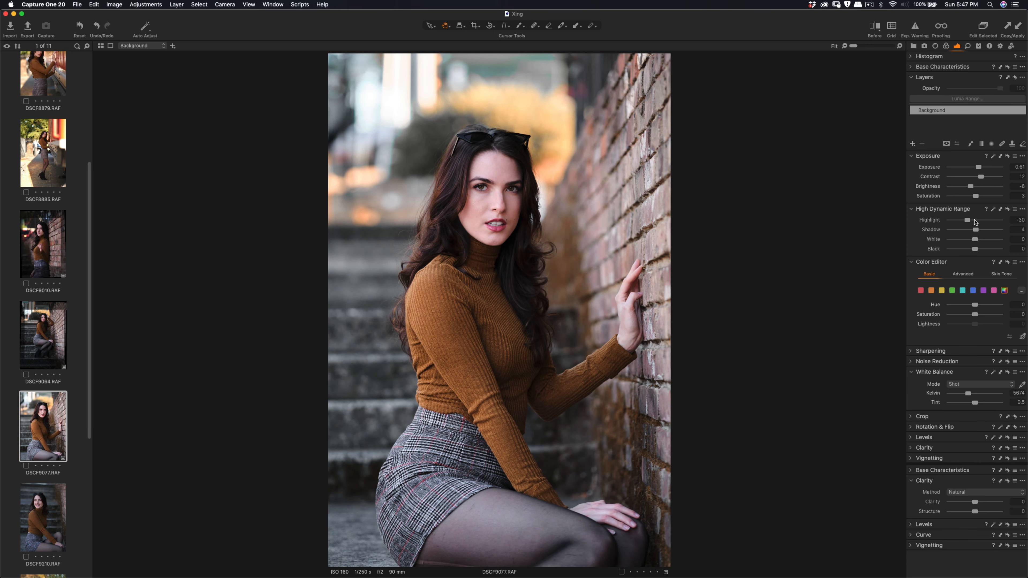
pyautogui.moveTo(971, 188); pyautogui.dragTo(977, 169)
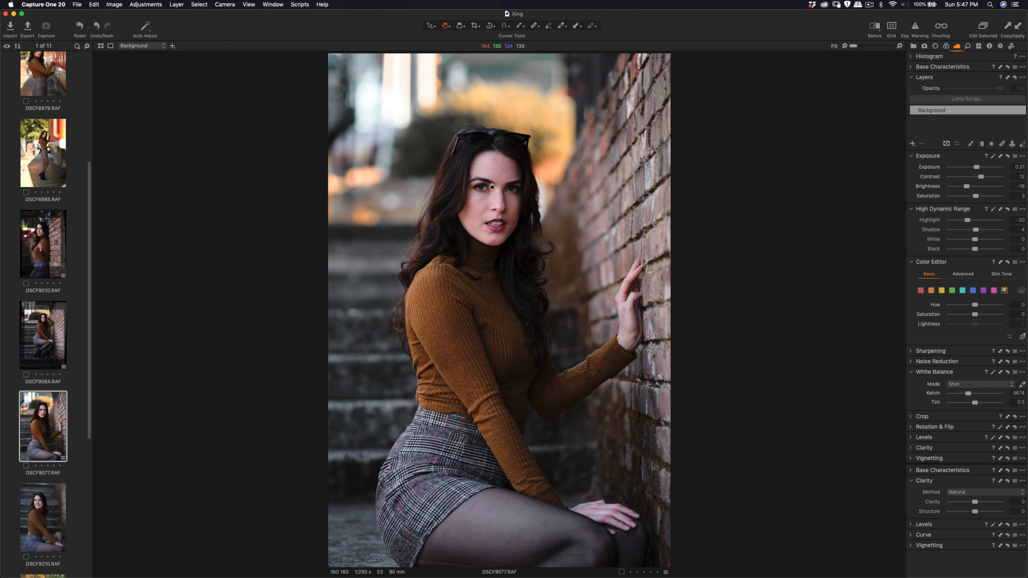
# Examine the woman's face up close in DSCF9077.RAF with the before/after split, and return to the full photo.
pyautogui.click(483, 197)
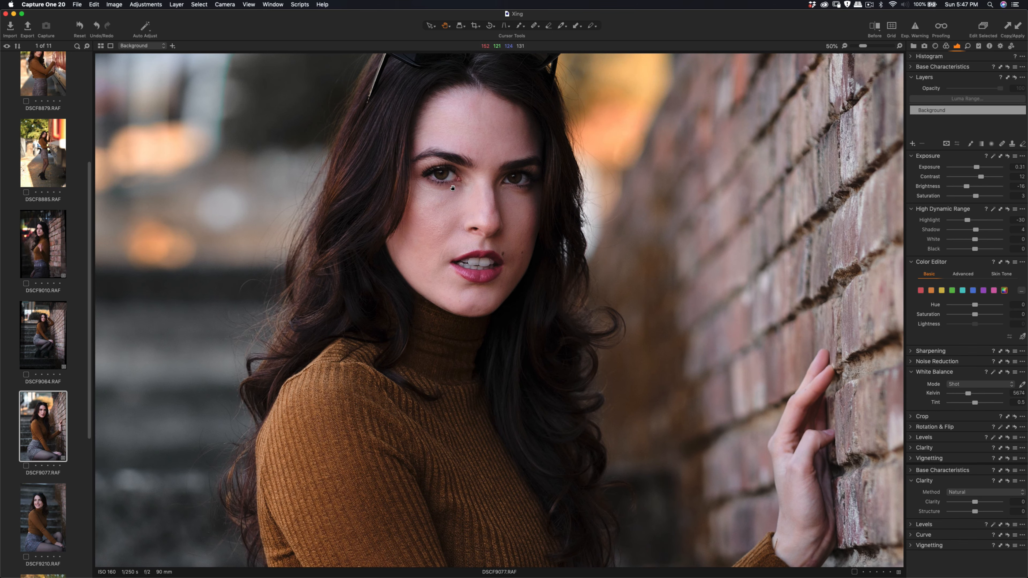
pyautogui.scroll(3, 453, 183)
pyautogui.scroll(3, 453, 172)
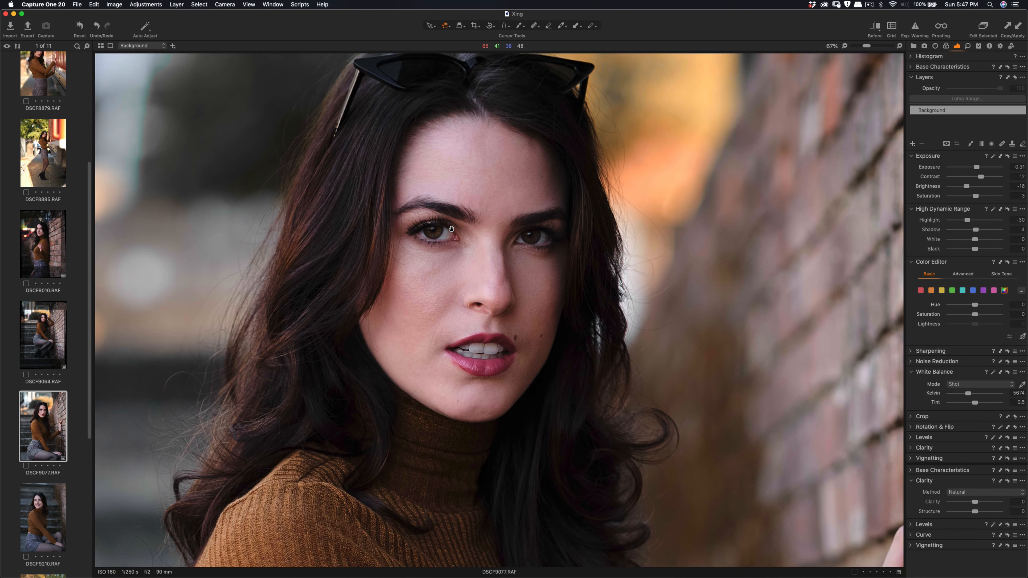
pyautogui.click(875, 26)
pyautogui.moveTo(499, 310); pyautogui.dragTo(246, 314)
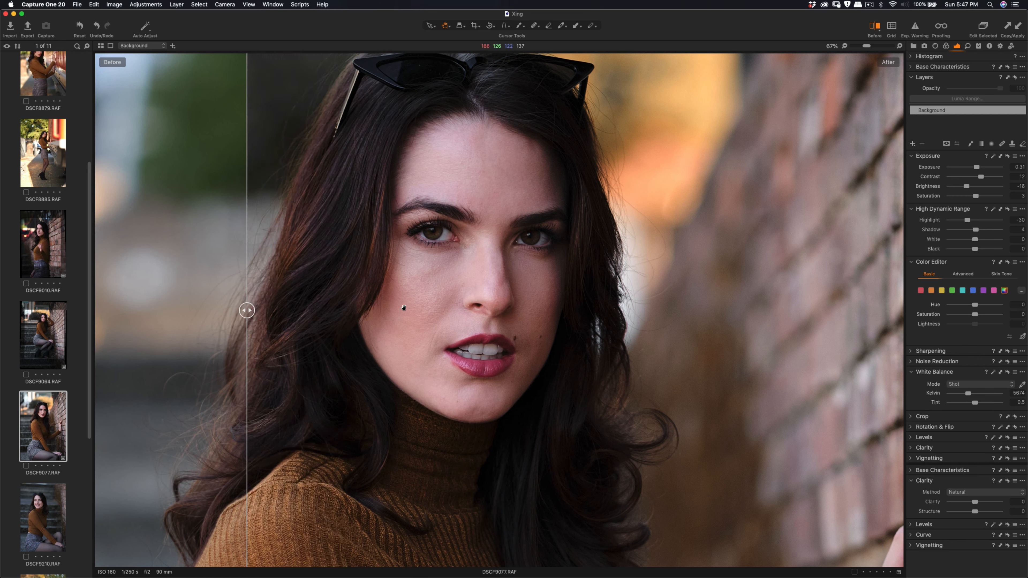
pyautogui.click(875, 27)
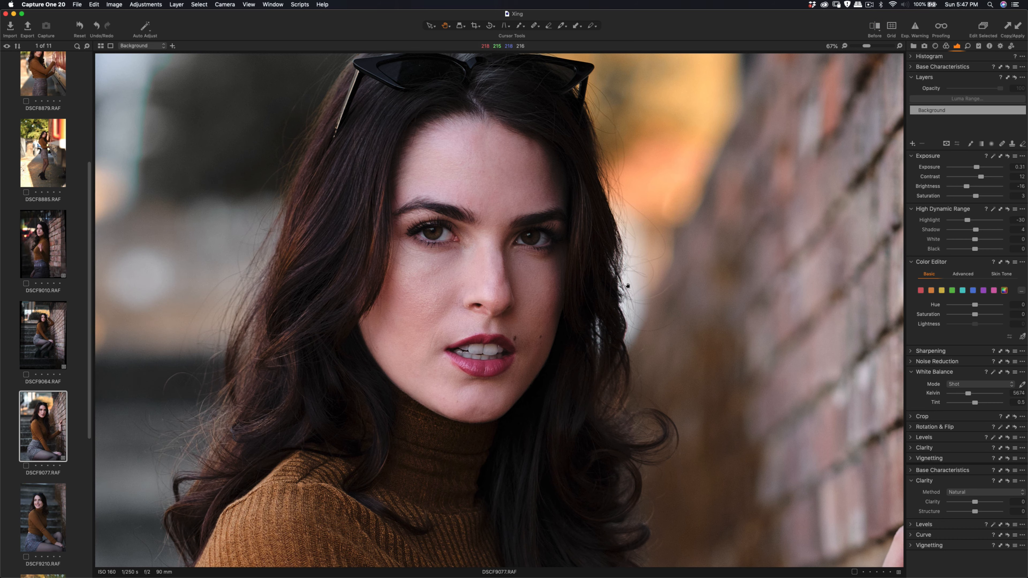
pyautogui.press('super+0')
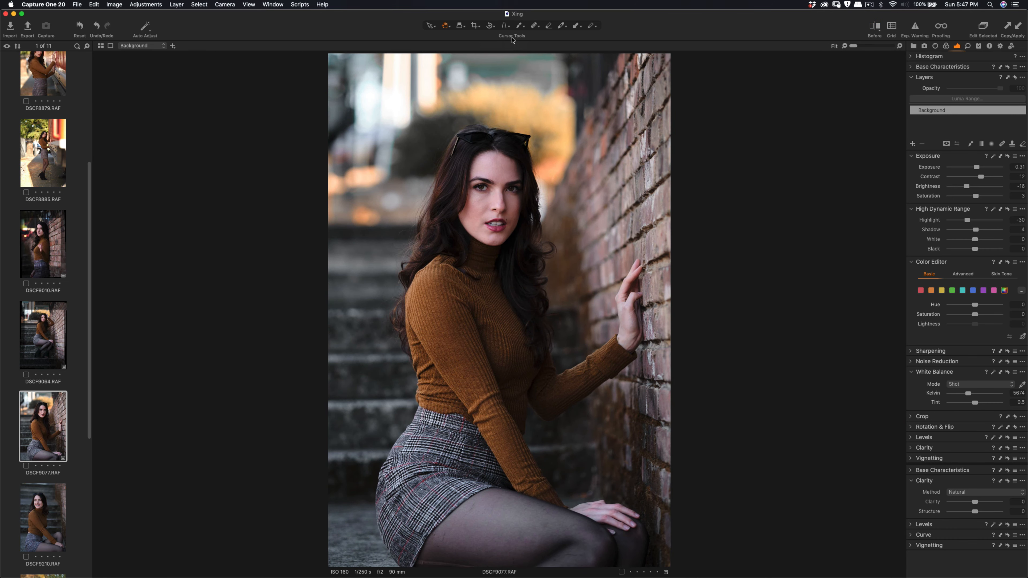
# Crop DSCF9077.RAF to a 4x5 frame of about 13.75 × 17.19 in around the woman and apply it.
pyautogui.click(476, 27)
pyautogui.moveTo(412, 203); pyautogui.dragTo(410, 173)
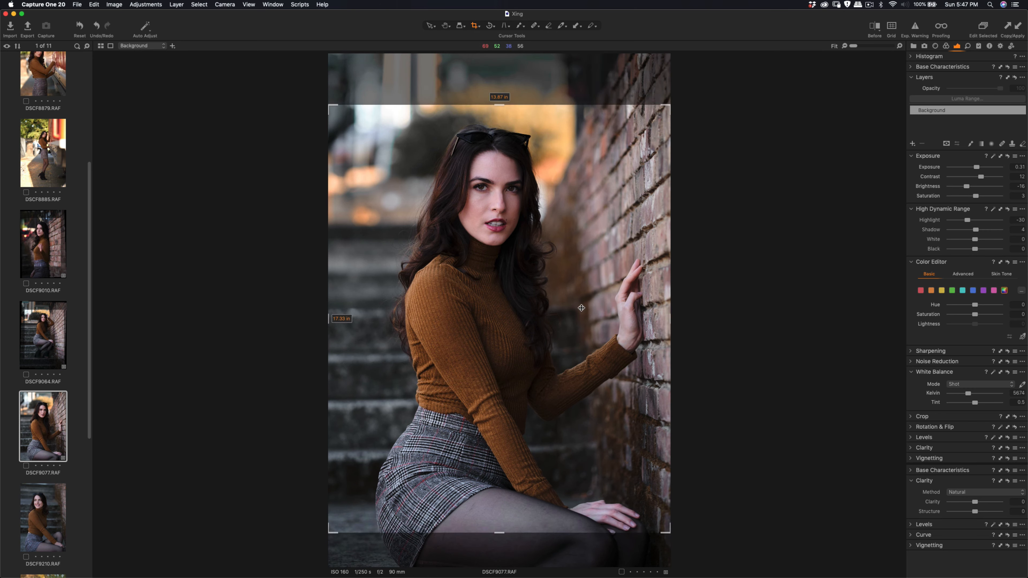
pyautogui.moveTo(637, 389); pyautogui.dragTo(634, 381)
pyautogui.moveTo(664, 100); pyautogui.dragTo(662, 102)
pyautogui.moveTo(640, 141); pyautogui.dragTo(636, 140)
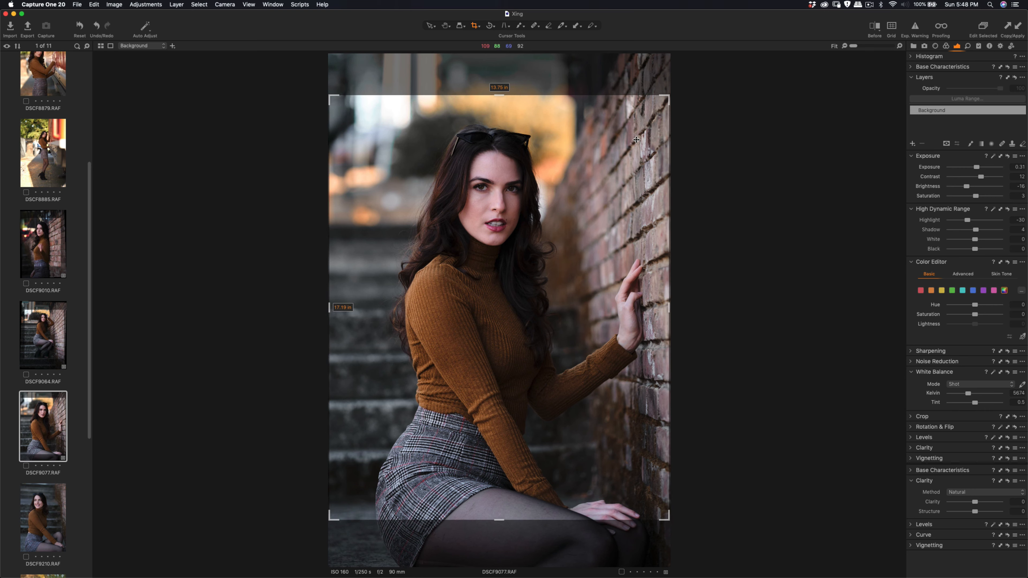
pyautogui.press('h')
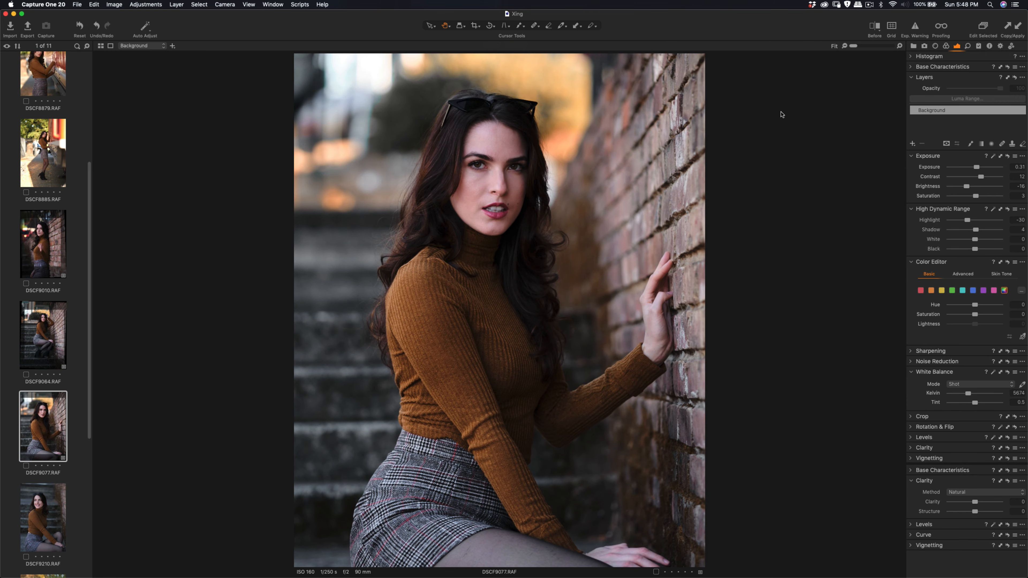
# Set the Brightness of DSCF9077.RAF to -13 while comparing its before and after versions in the split view.
pyautogui.click(875, 26)
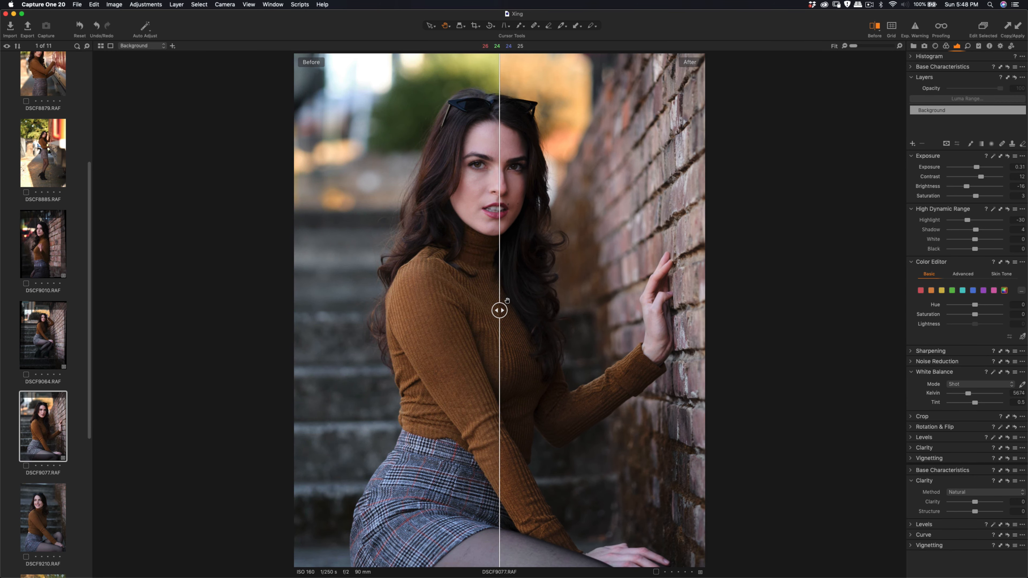
pyautogui.moveTo(499, 311); pyautogui.dragTo(339, 310)
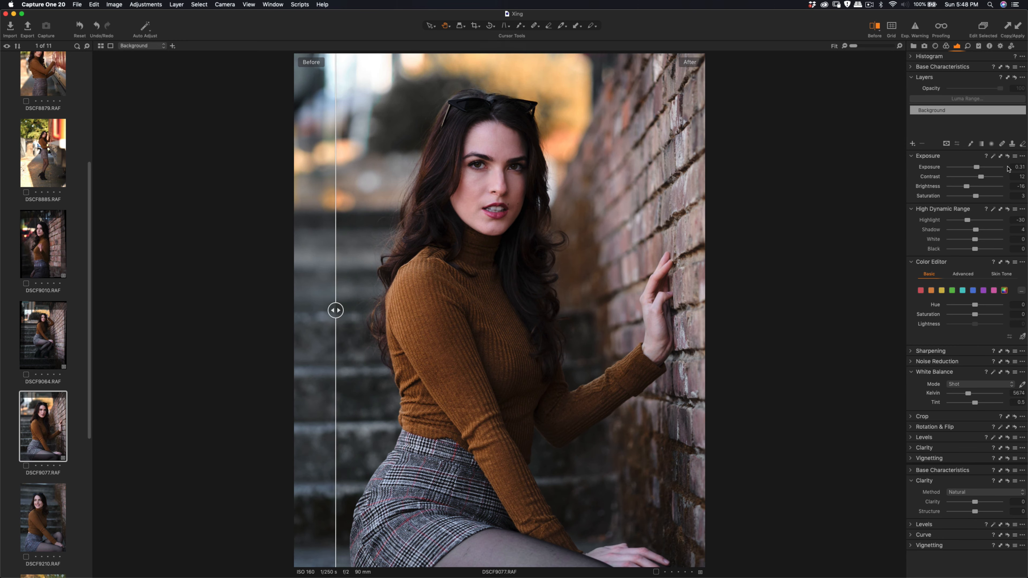
pyautogui.moveTo(964, 187); pyautogui.dragTo(969, 188)
pyautogui.moveTo(338, 311)
pyautogui.mouseDown()
pyautogui.moveTo(628, 314)
pyautogui.moveTo(356, 314)
pyautogui.mouseUp()
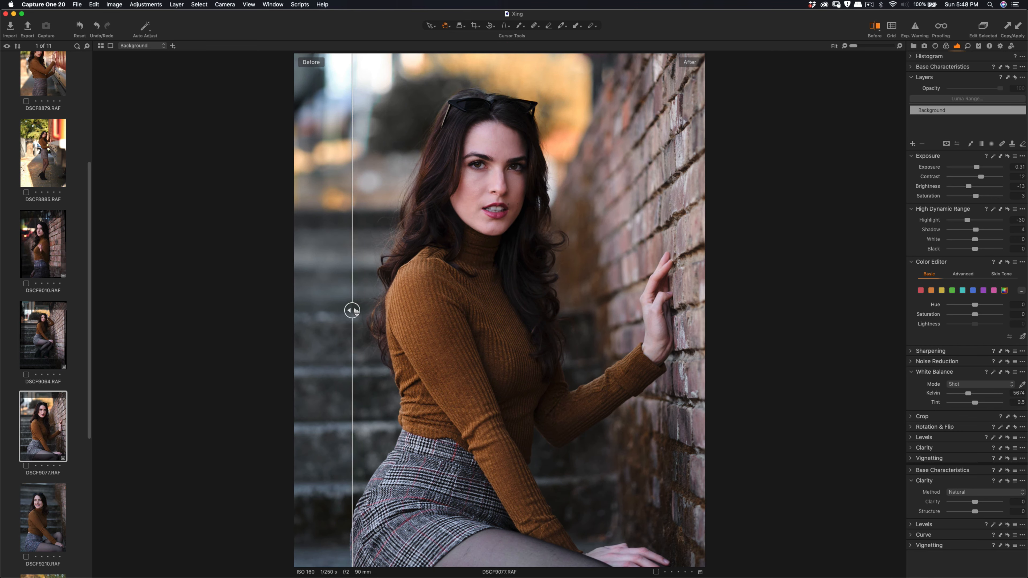
# Close the before/after comparison and apply the copied adjustments to DSCF9210.RAF.
pyautogui.click(873, 27)
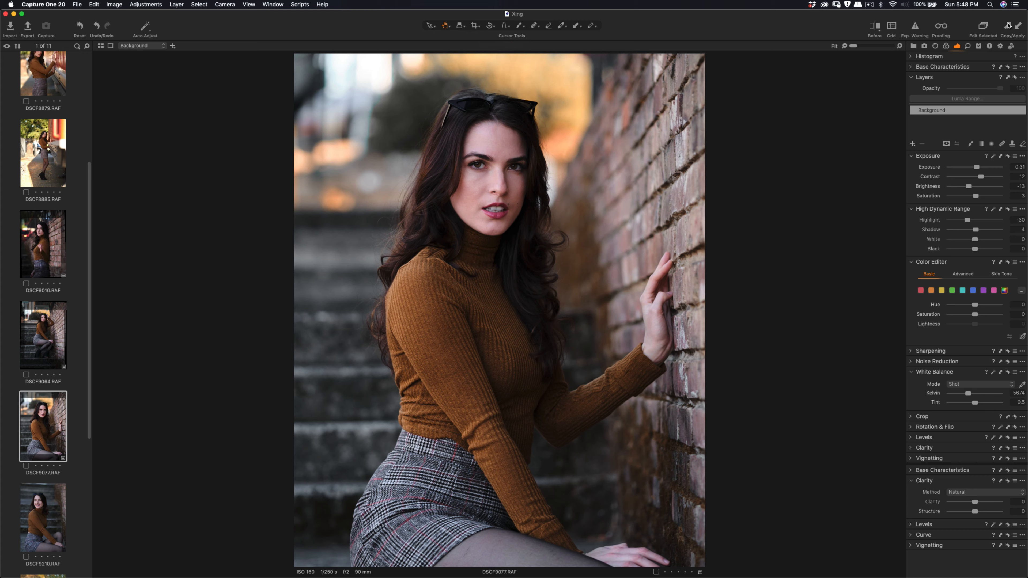
pyautogui.click(39, 527)
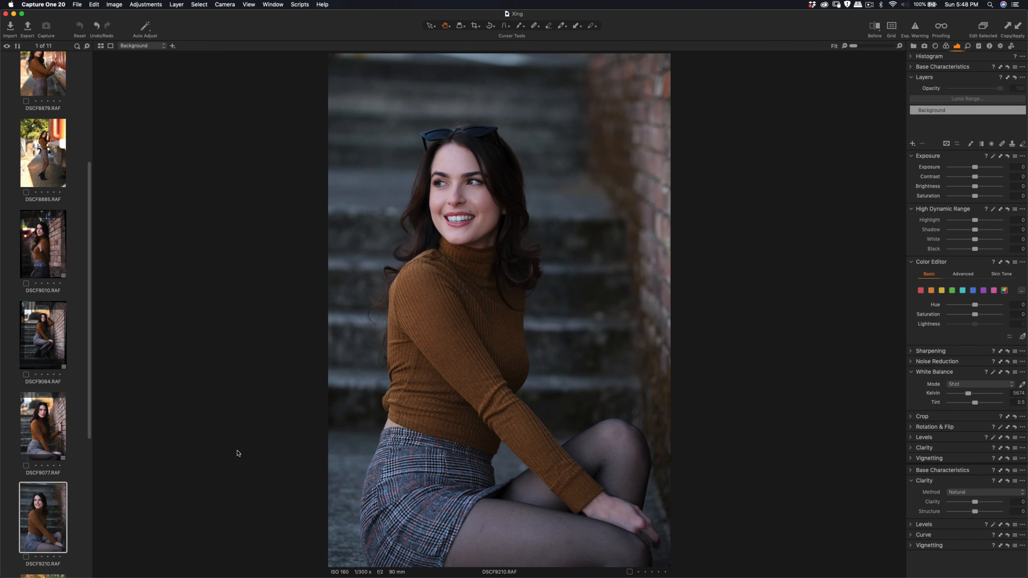
pyautogui.scroll(-10, 64, 498)
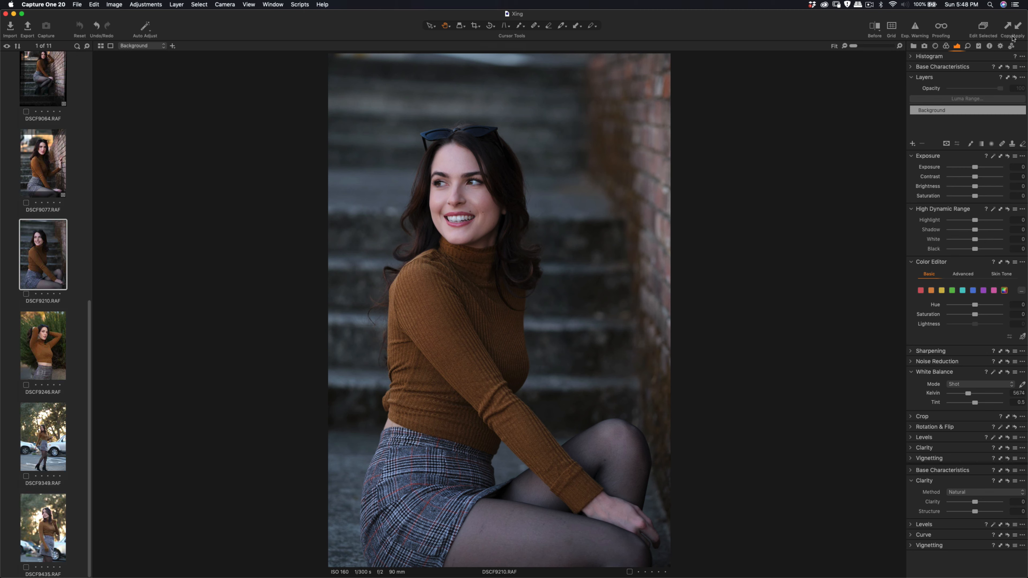
pyautogui.click(1018, 27)
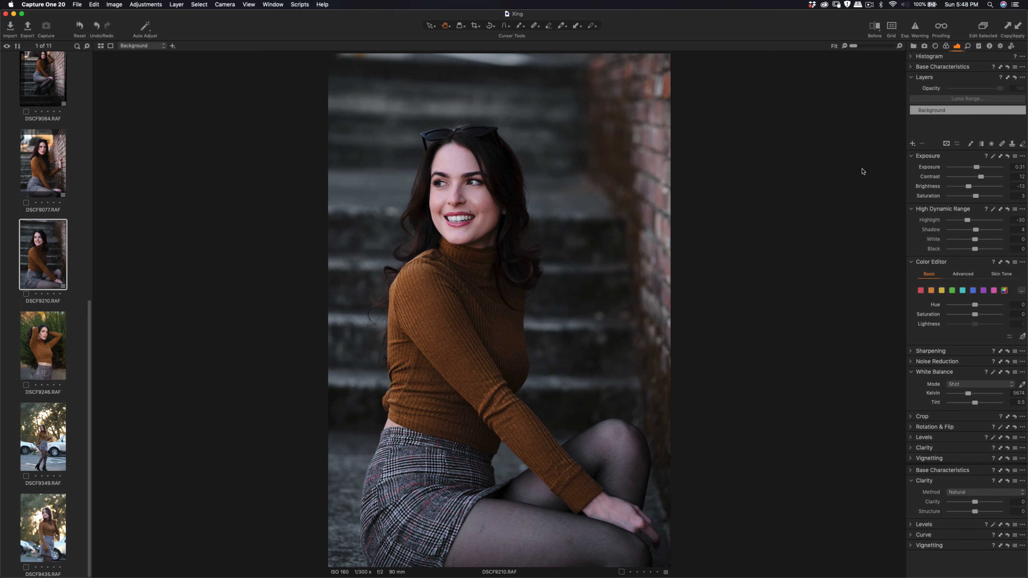
# Crop DSCF9210.RAF to a 4x5 frame of about 13.56 × 16.94 in around the seated woman and apply it.
pyautogui.click(471, 27)
pyautogui.moveTo(557, 280); pyautogui.dragTo(558, 235)
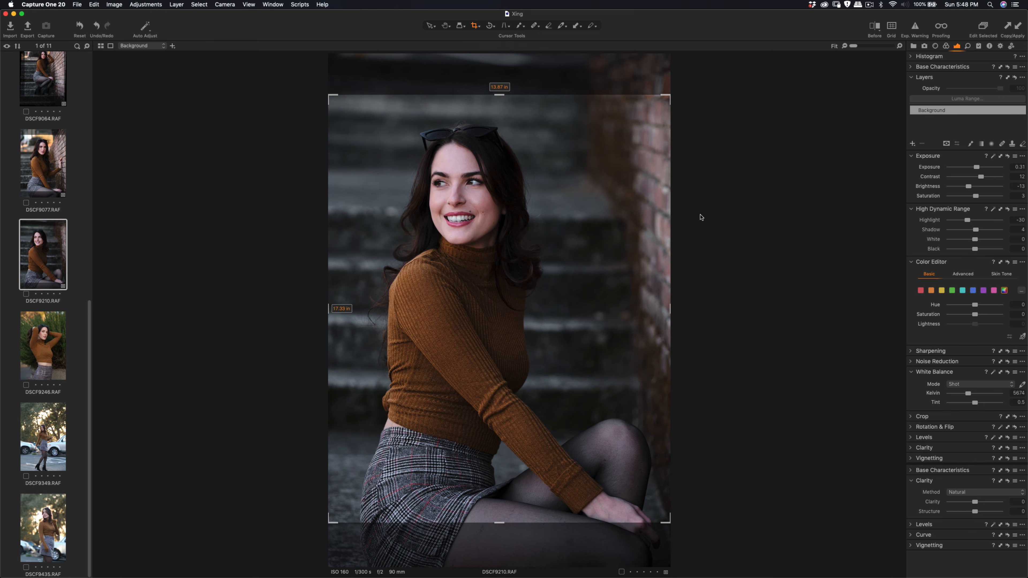
pyautogui.moveTo(671, 94); pyautogui.dragTo(666, 86)
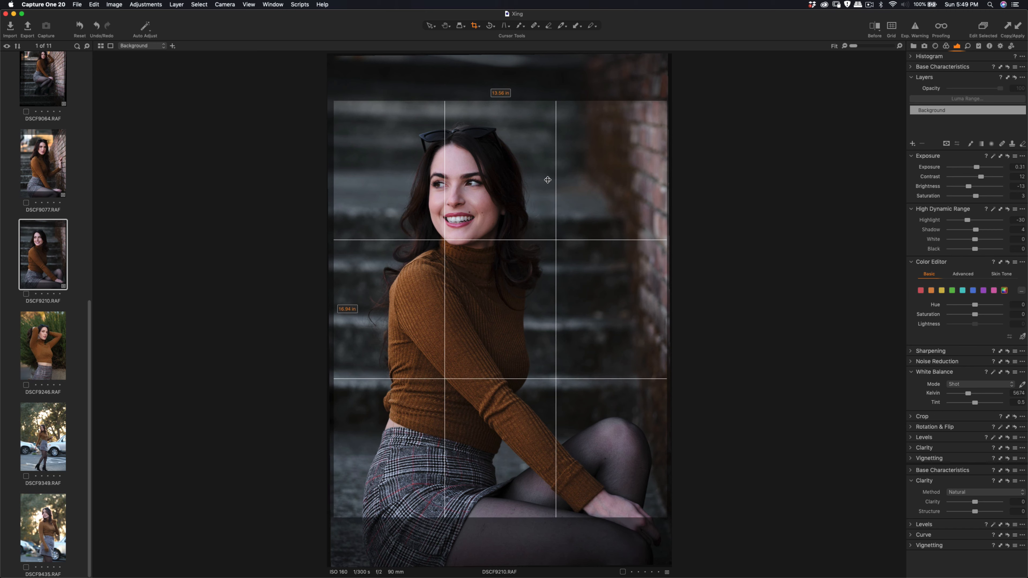
pyautogui.moveTo(548, 180); pyautogui.dragTo(545, 179)
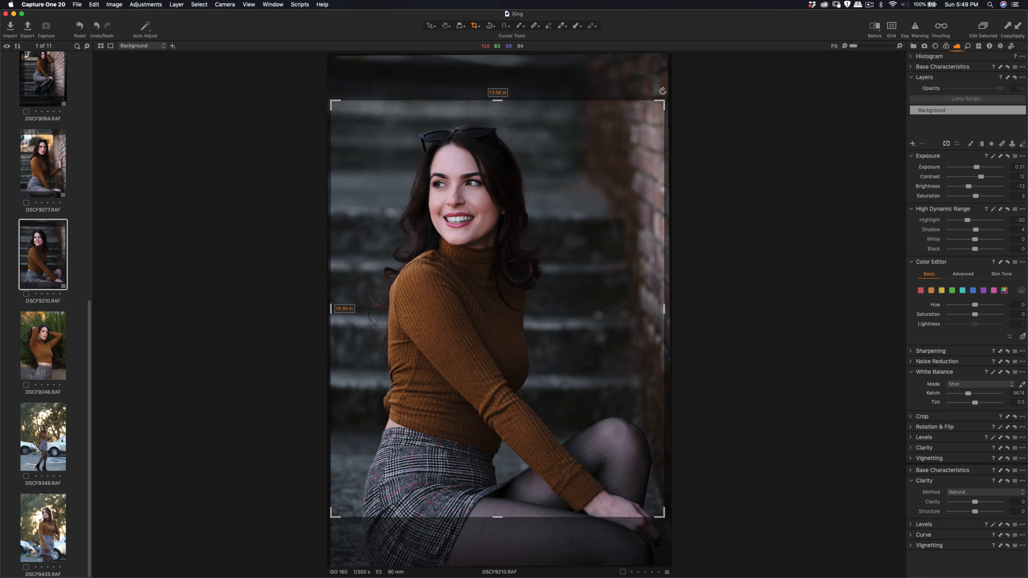
pyautogui.moveTo(662, 90); pyautogui.dragTo(661, 93)
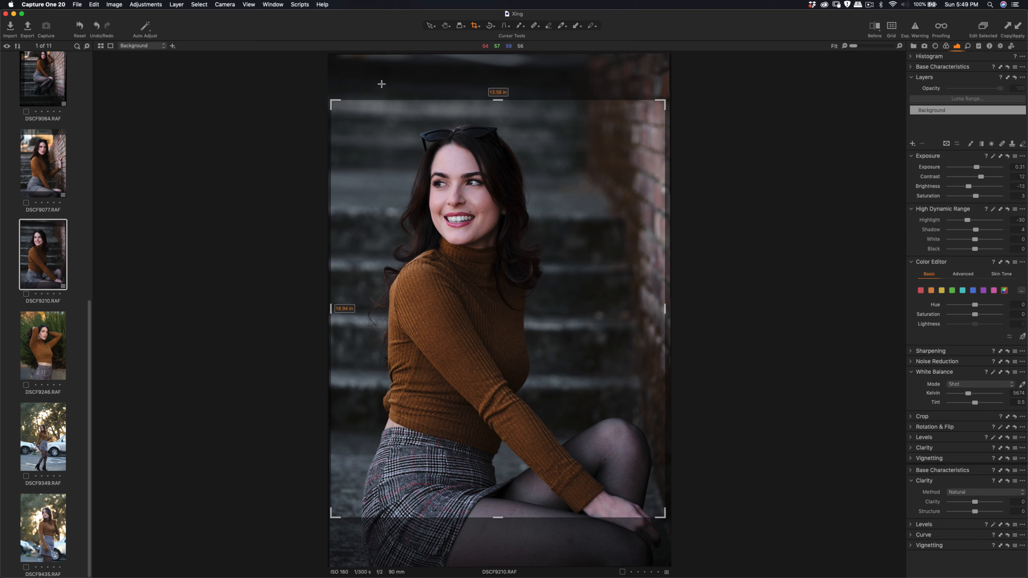
pyautogui.moveTo(536, 273); pyautogui.dragTo(534, 273)
pyautogui.moveTo(534, 273); pyautogui.dragTo(533, 274)
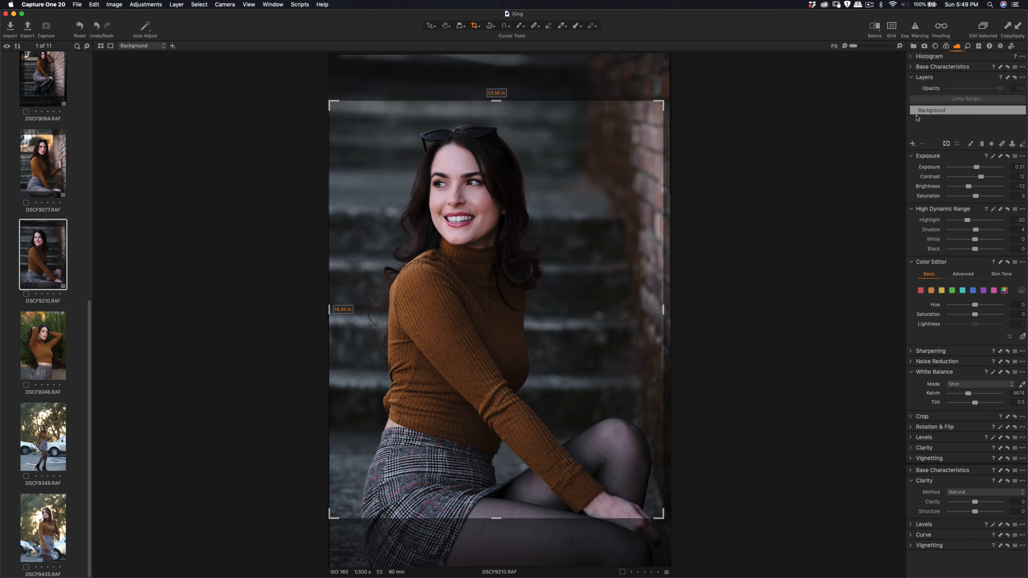
pyautogui.press('h')
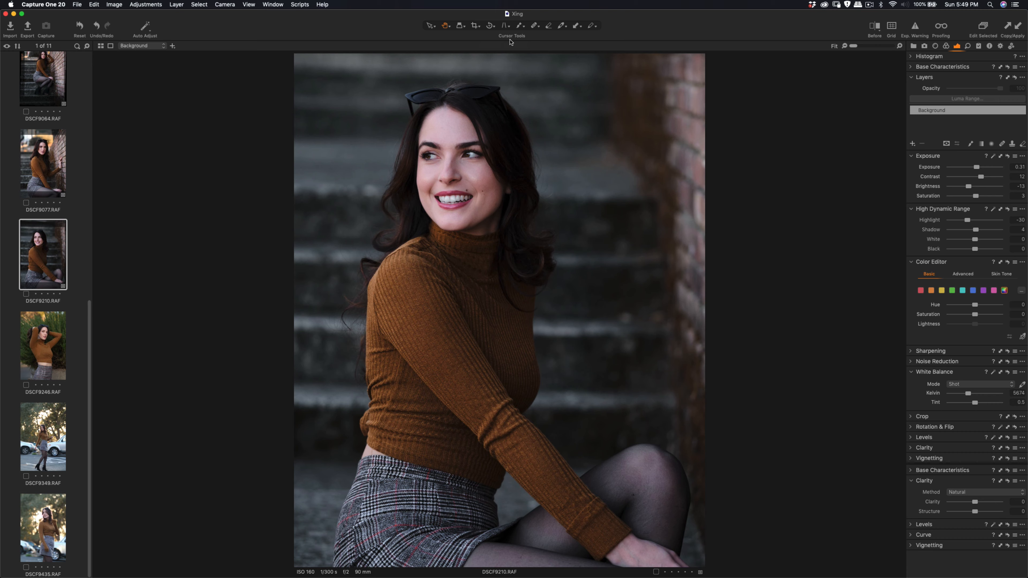
# Rotate DSCF9210.RAF slightly within its crop to straighten it, and apply the result.
pyautogui.click(490, 26)
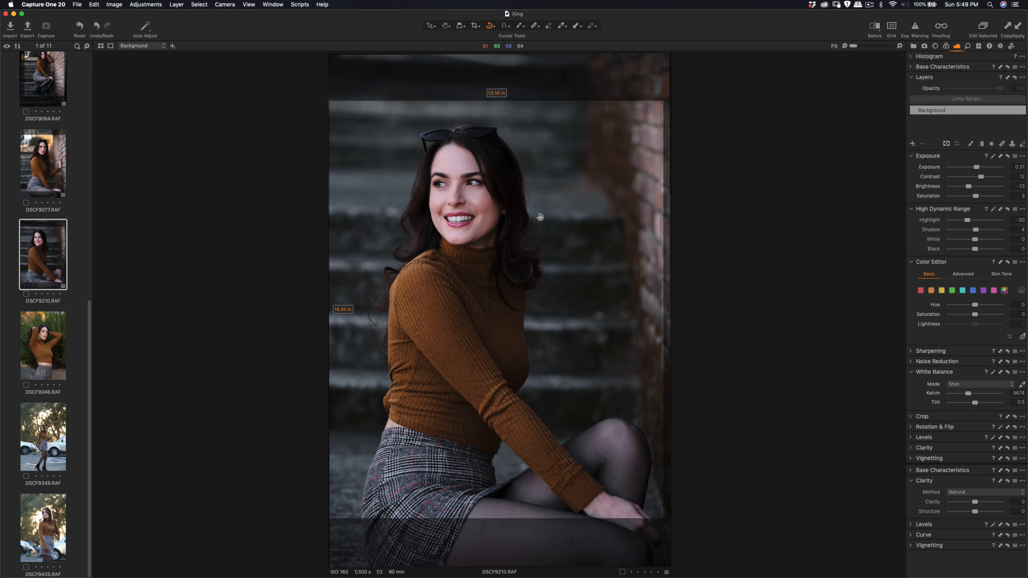
pyautogui.moveTo(539, 218); pyautogui.dragTo(616, 218)
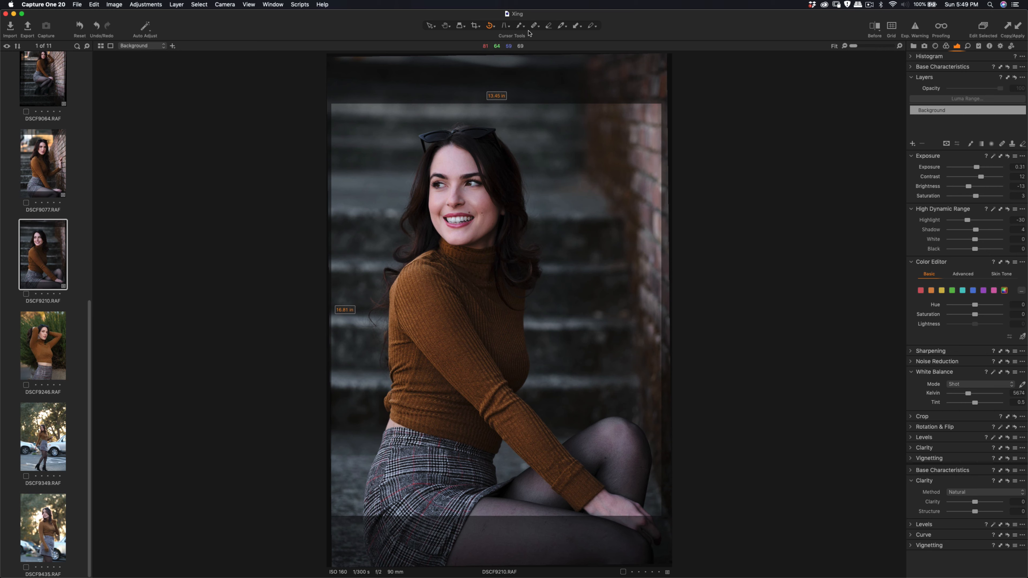
pyautogui.click(475, 25)
pyautogui.press('h')
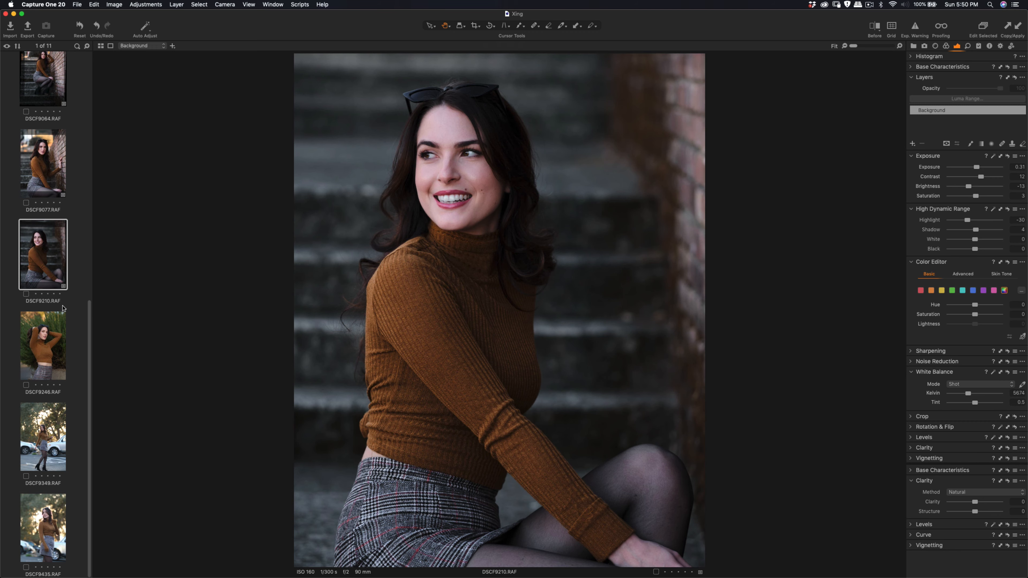
# Copy the adjustments from DSCF9210.RAF and apply them to DSCF9246.RAF.
pyautogui.click(31, 354)
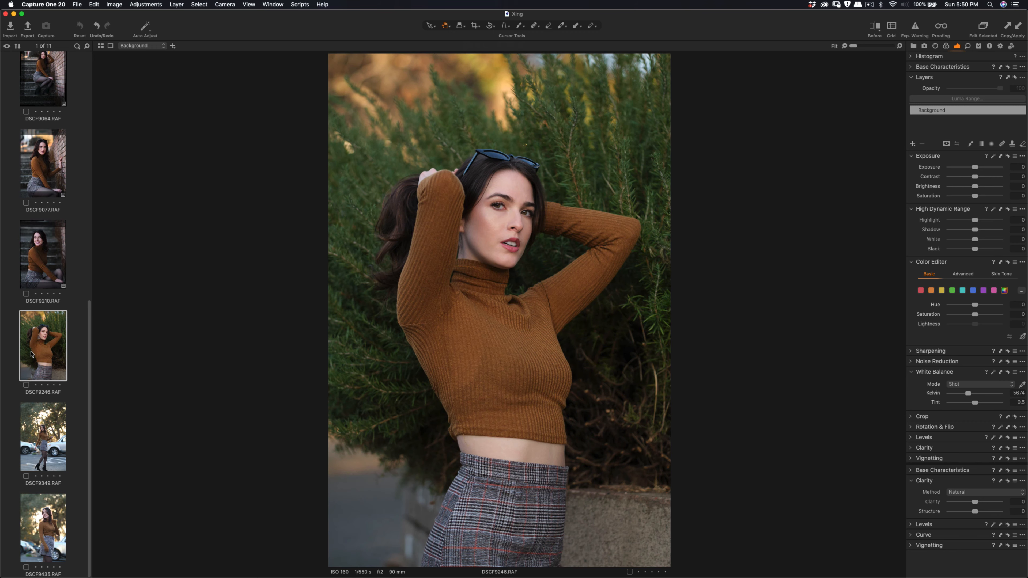
pyautogui.click(29, 263)
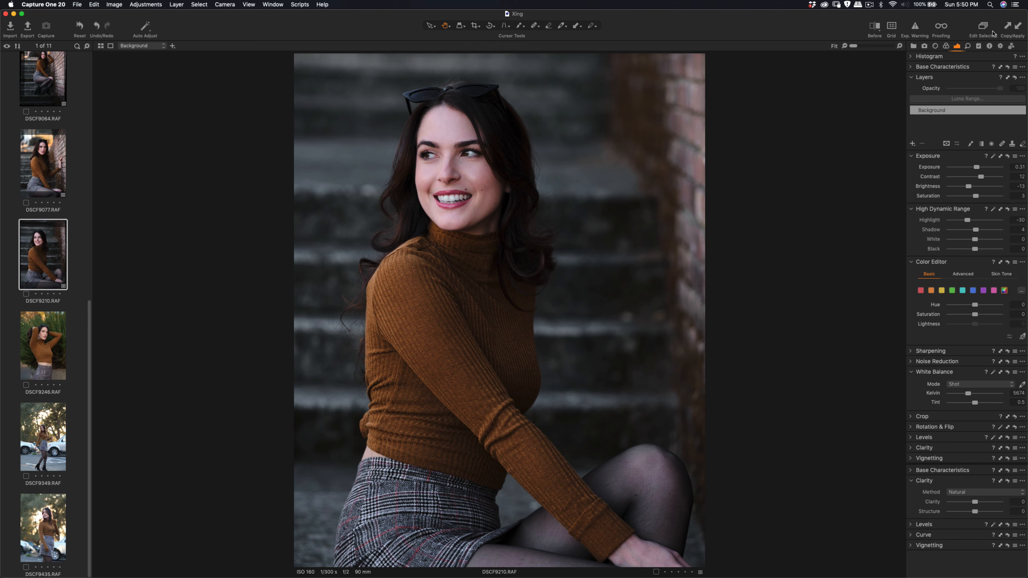
pyautogui.click(42, 357)
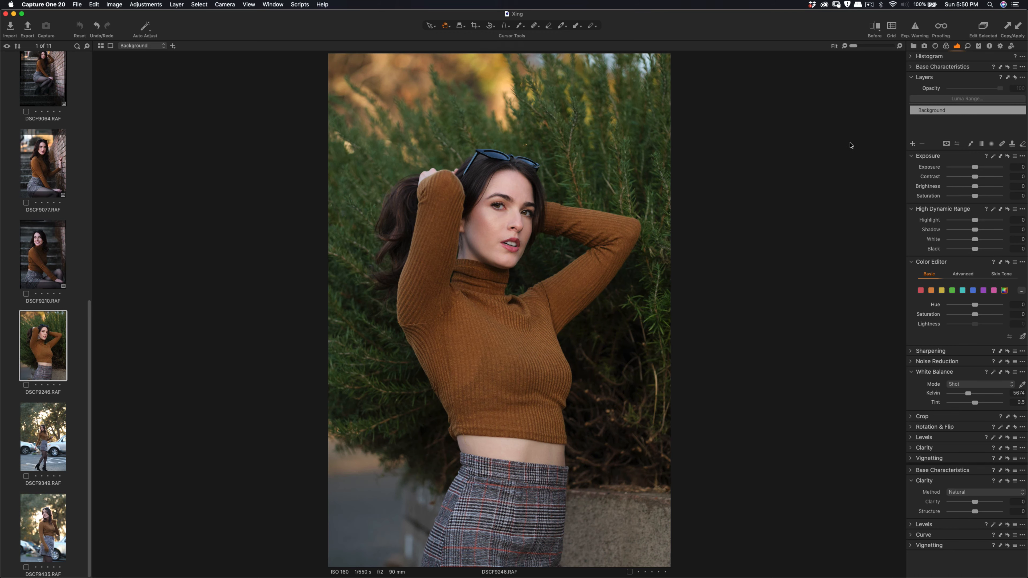
pyautogui.click(1018, 26)
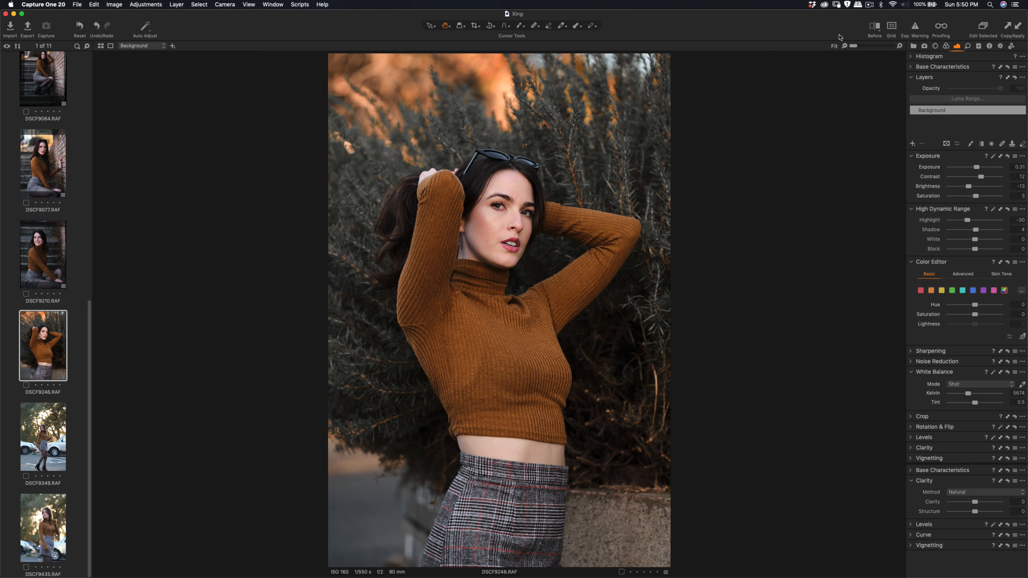
# Compare the before and after versions of DSCF9246.RAF across the full photo and on the woman's face in the split view.
pyautogui.click(875, 27)
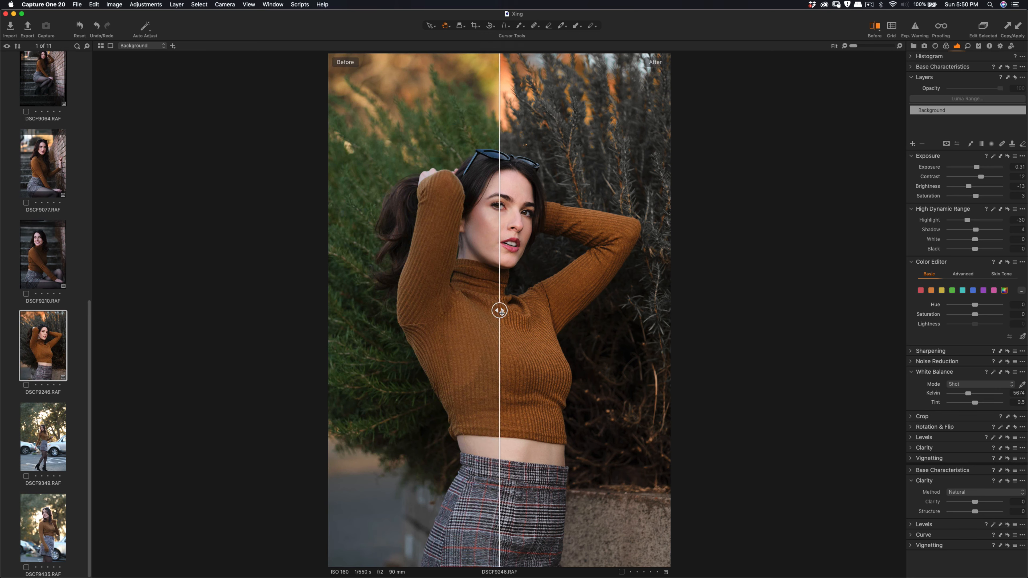
pyautogui.moveTo(501, 310); pyautogui.dragTo(551, 306)
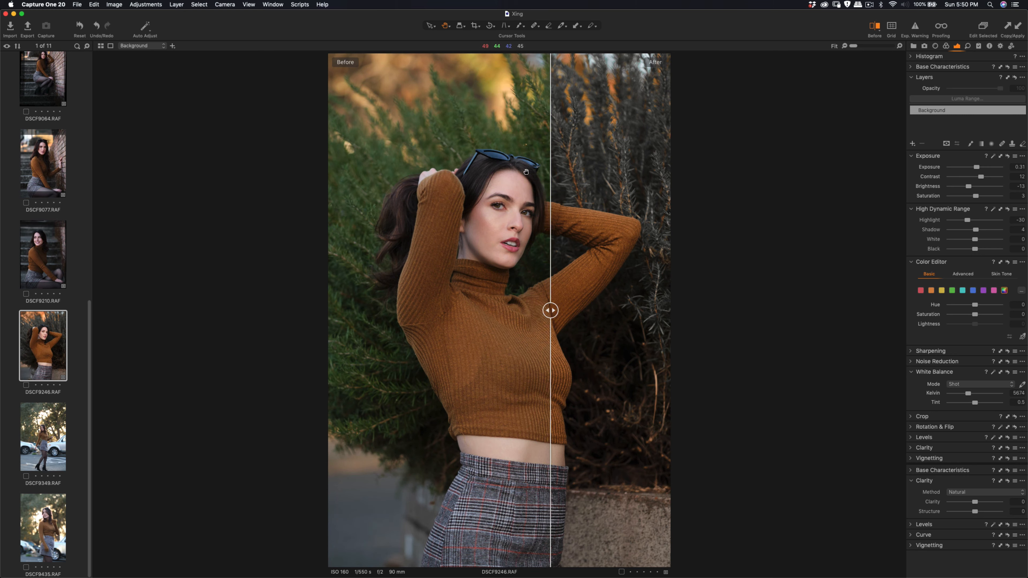
pyautogui.doubleClick(498, 233)
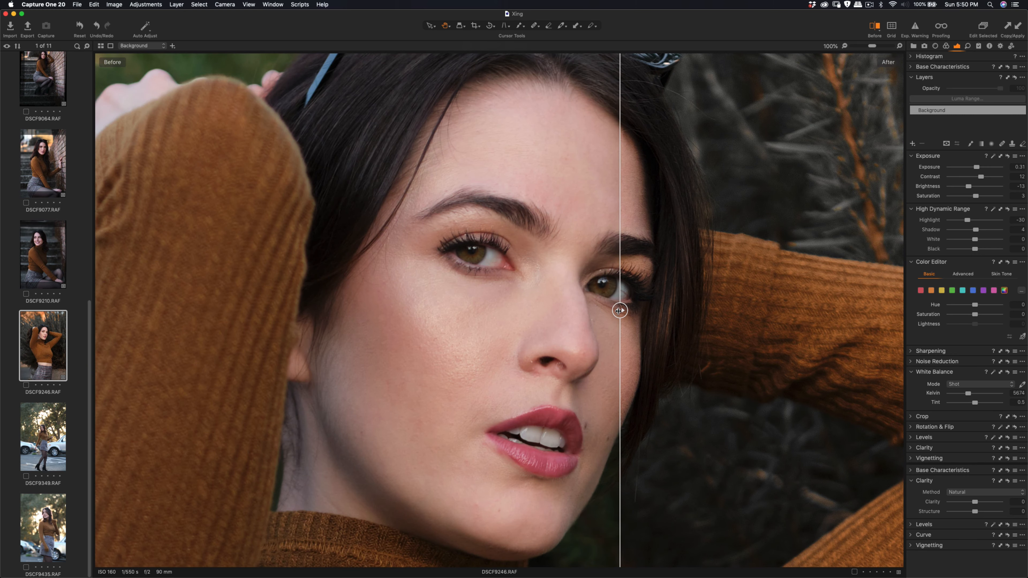
pyautogui.moveTo(618, 310); pyautogui.dragTo(284, 311)
pyautogui.press('super+0')
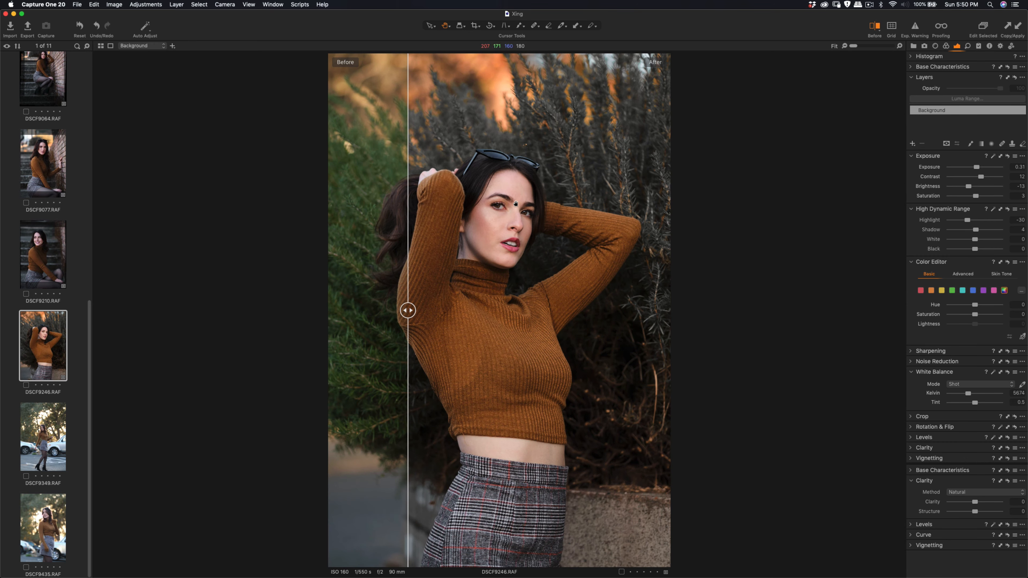
# Examine the eyes, skin and hair in DSCF9246.RAF at several magnifications with the before/after split, and return to the full edited photo.
pyautogui.click(500, 206)
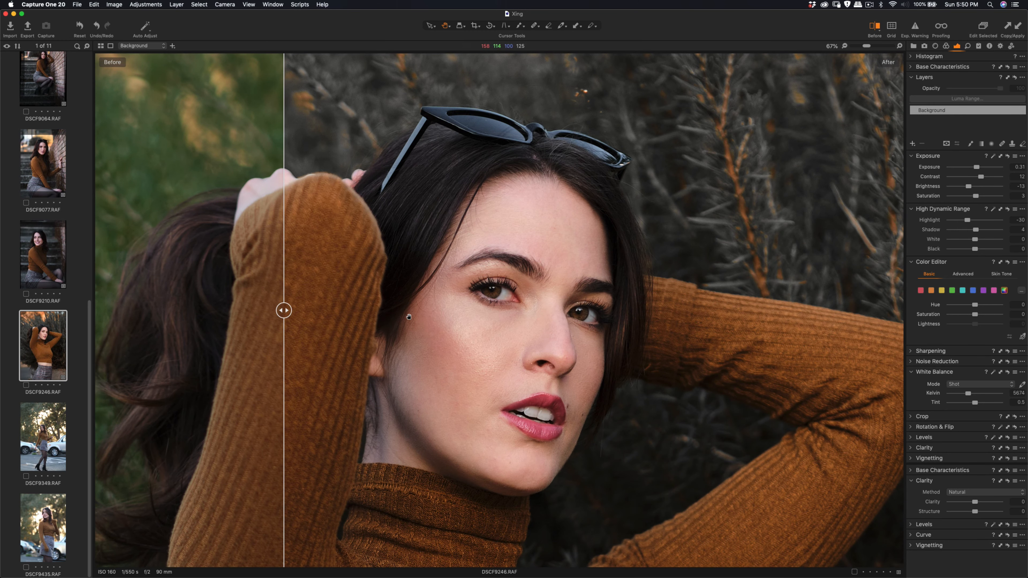
pyautogui.moveTo(283, 310); pyautogui.dragTo(577, 311)
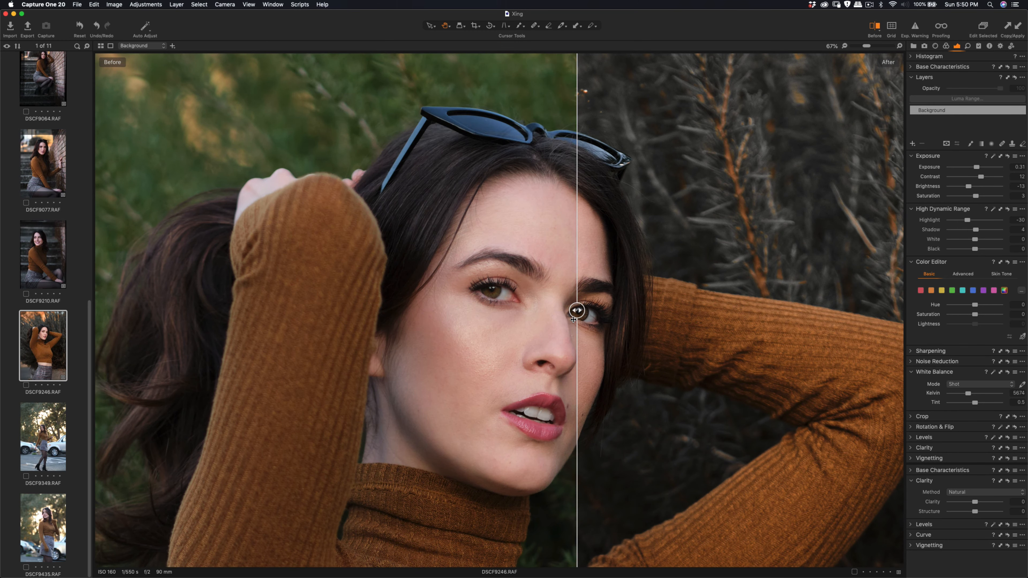
pyautogui.click(508, 304)
pyautogui.moveTo(495, 313); pyautogui.dragTo(489, 223)
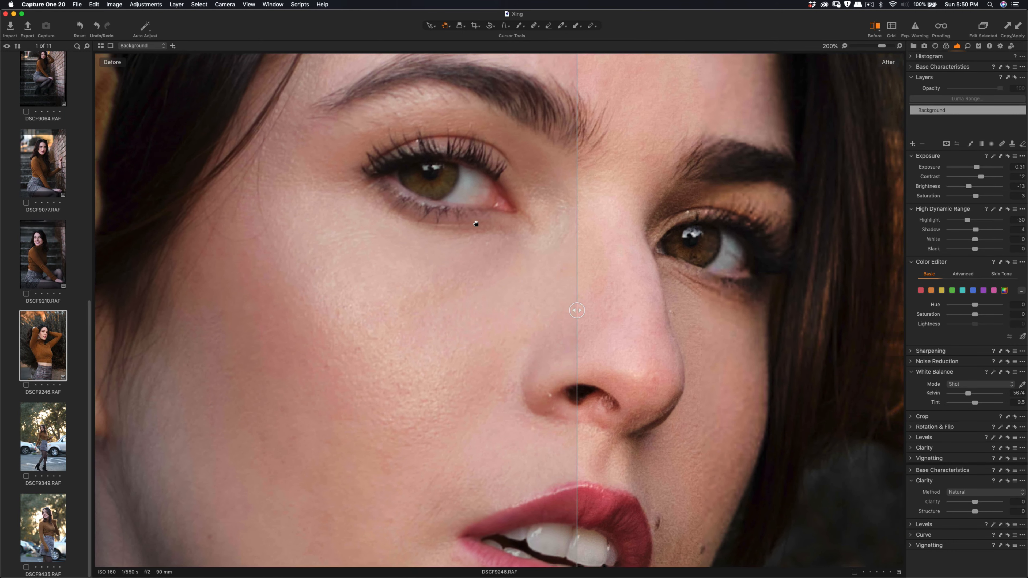
pyautogui.moveTo(578, 312); pyautogui.dragTo(316, 307)
pyautogui.click(587, 277)
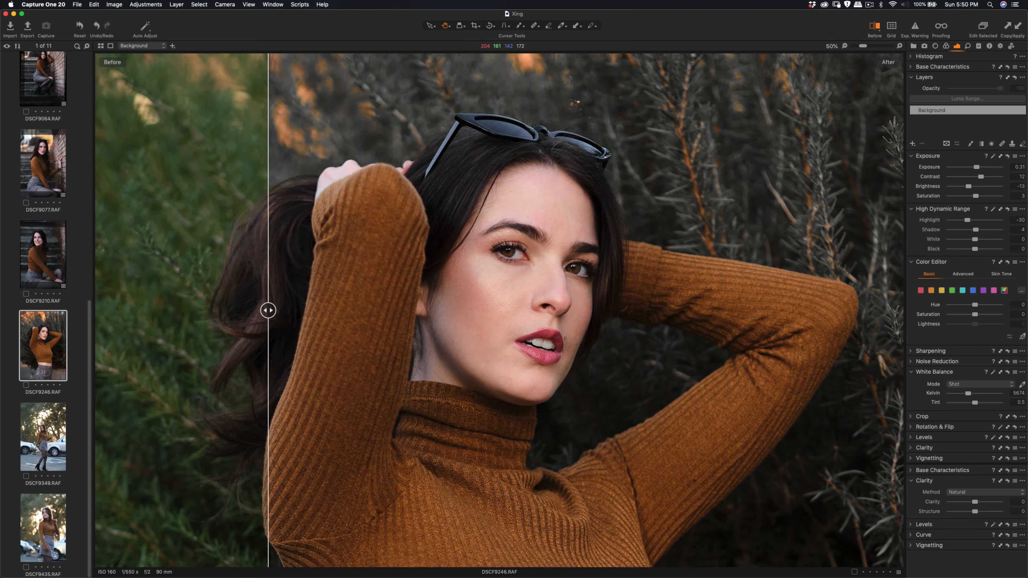
pyautogui.click(874, 27)
pyautogui.press('super+0')
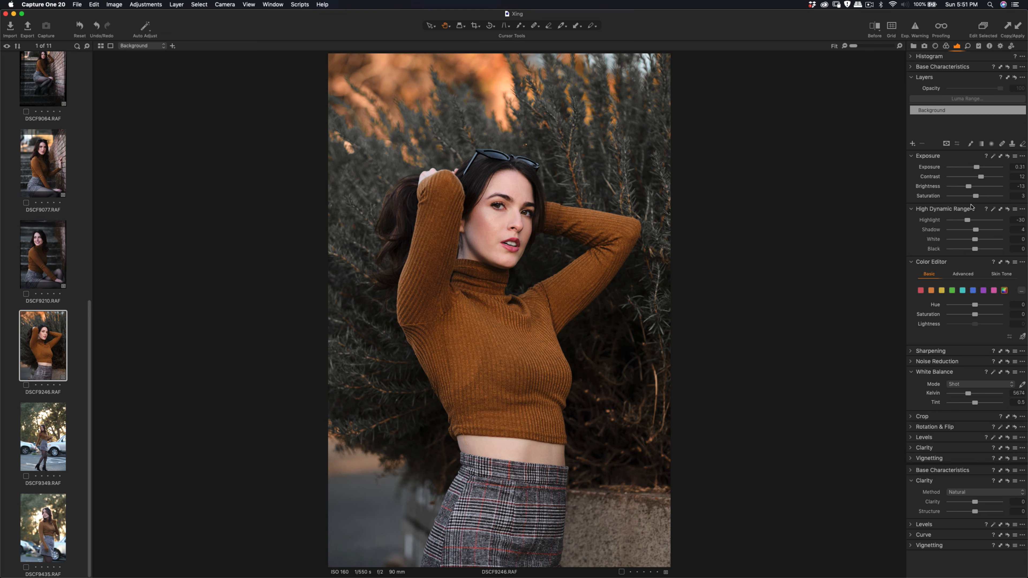
# Set the Contrast of DSCF9246.RAF to 15 and its Brightness to -14, and apply its adjustments to DSCF9349.RAF.
pyautogui.moveTo(980, 178); pyautogui.dragTo(982, 179)
pyautogui.moveTo(970, 189); pyautogui.dragTo(970, 191)
pyautogui.click(57, 421)
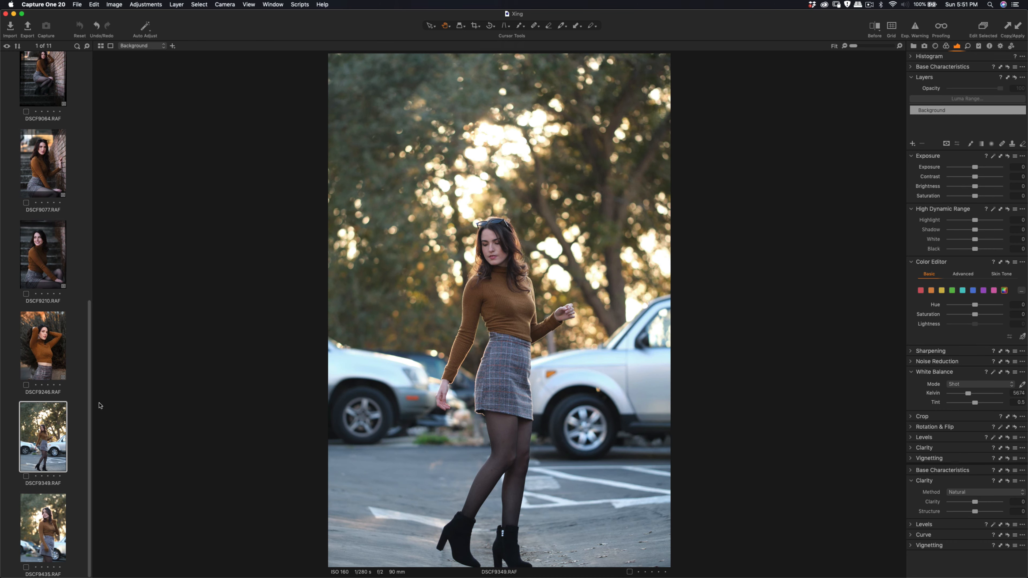
pyautogui.click(1018, 28)
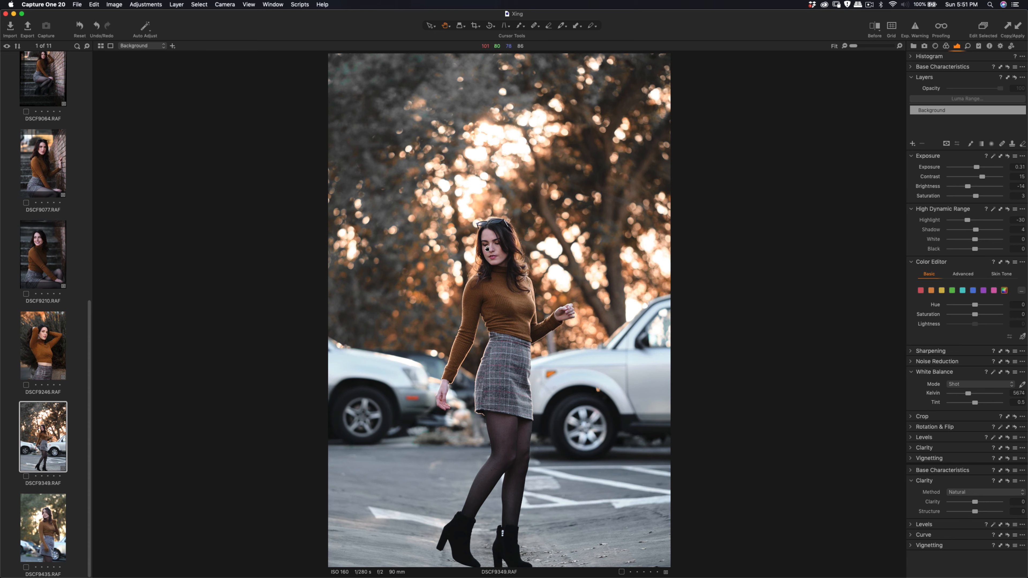
# Reduce the saturation of the blue tones in DSCF9349.RAF to -51.9.
pyautogui.click(974, 292)
pyautogui.moveTo(964, 315)
pyautogui.mouseDown()
pyautogui.moveTo(949, 316)
pyautogui.moveTo(960, 316)
pyautogui.mouseUp()
pyautogui.scroll(2, 495, 252)
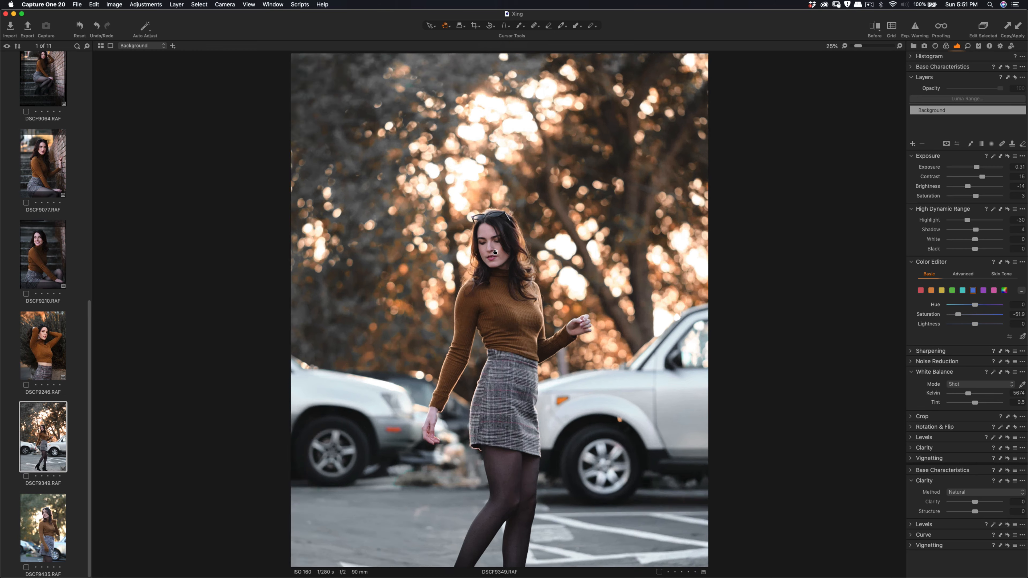
# Set the Highlight value of DSCF9349.RAF to -19 while checking the woman and the bright background up close.
pyautogui.scroll(3, 495, 252)
pyautogui.moveTo(493, 258); pyautogui.dragTo(487, 228)
pyautogui.moveTo(967, 220); pyautogui.dragTo(970, 220)
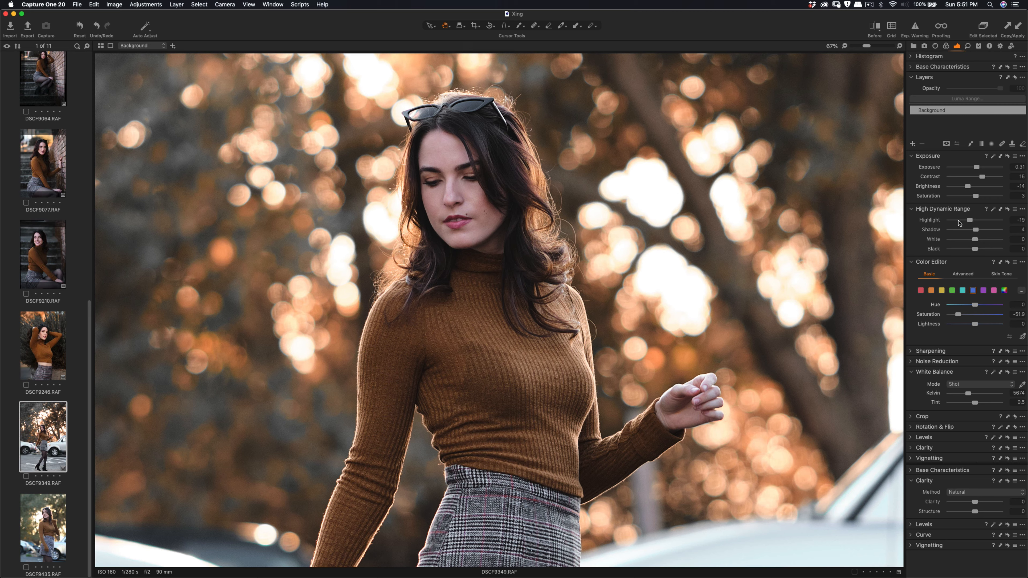
pyautogui.scroll(-3, 438, 234)
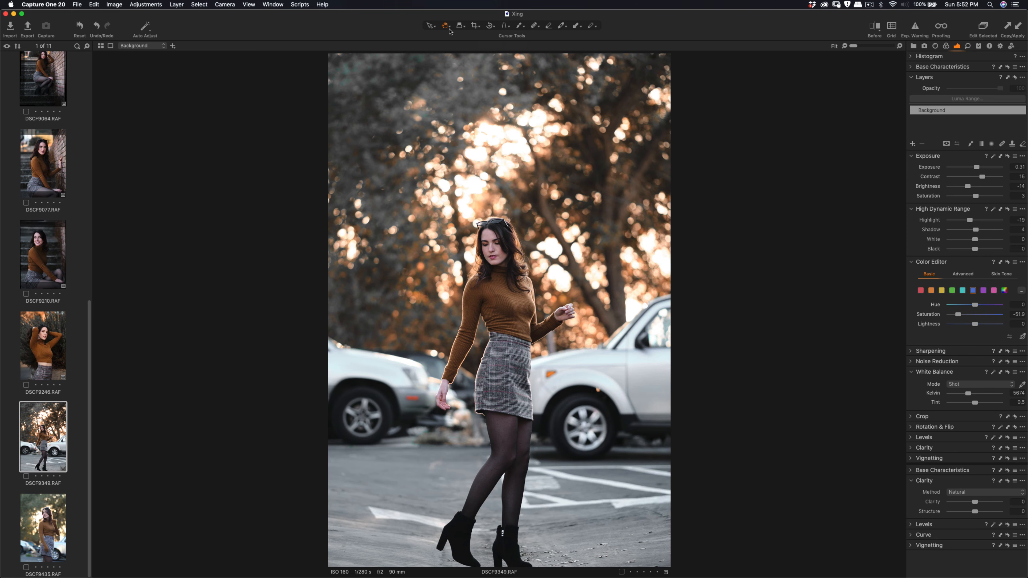
# Crop DSCF9349.RAF to a 4x5 frame of about 13.15 × 16.44 in around the walking woman and apply it.
pyautogui.click(473, 26)
pyautogui.moveTo(668, 55); pyautogui.dragTo(658, 157)
pyautogui.moveTo(584, 194); pyautogui.dragTo(590, 201)
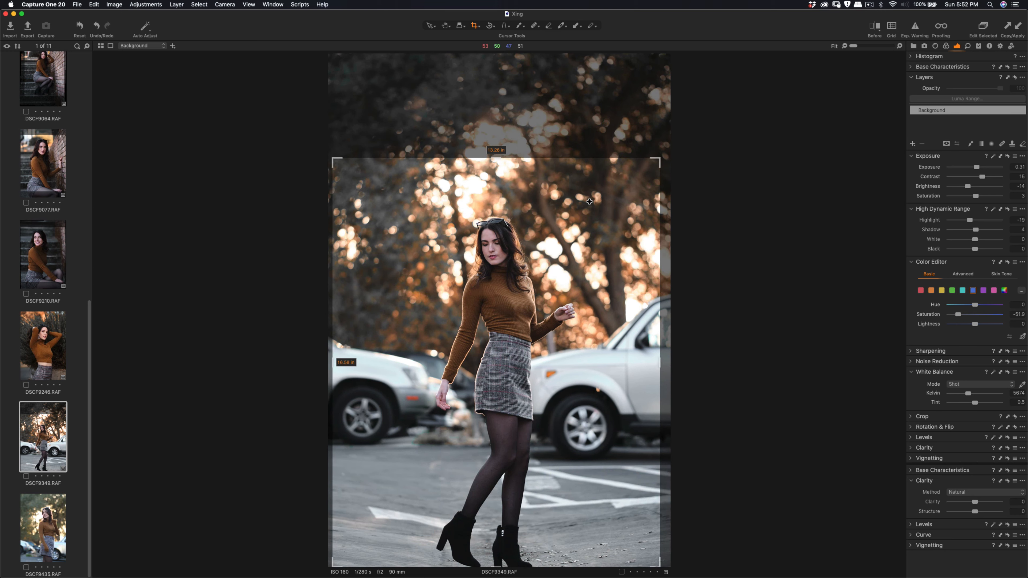
pyautogui.moveTo(579, 160); pyautogui.dragTo(562, 192)
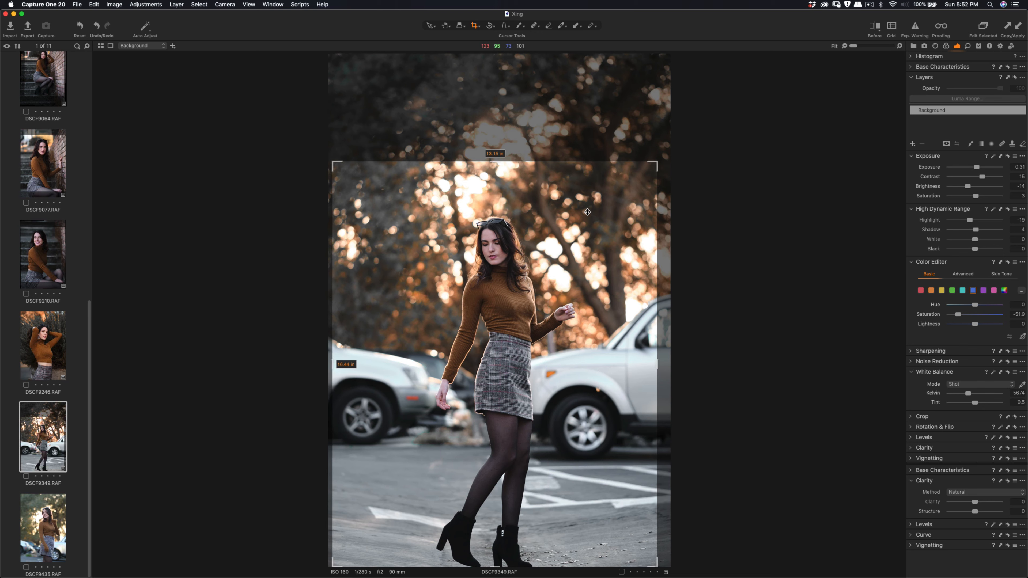
pyautogui.press('h')
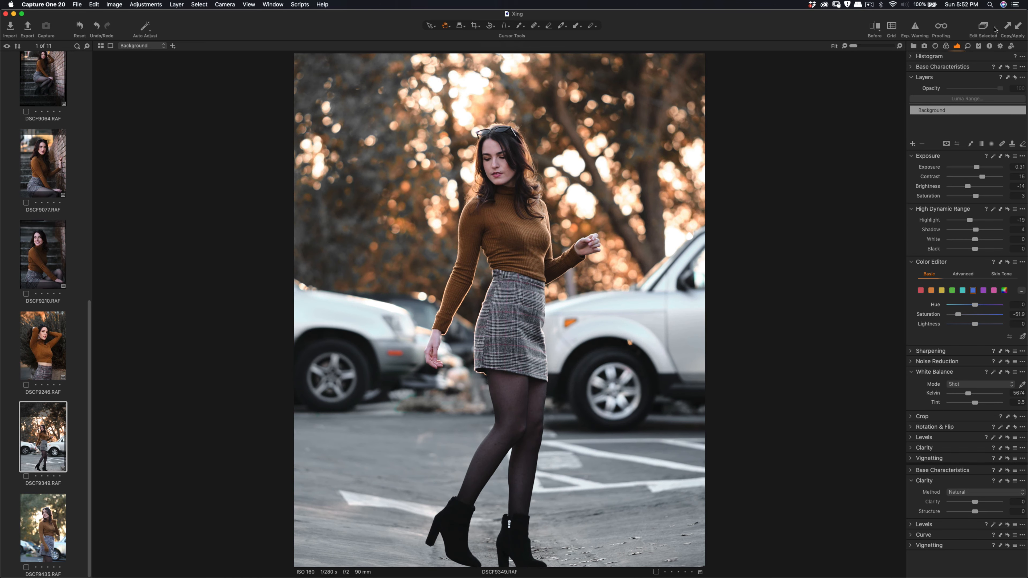
# Apply the adjustments of DSCF9349.RAF to DSCF9435.RAF.
pyautogui.click(35, 554)
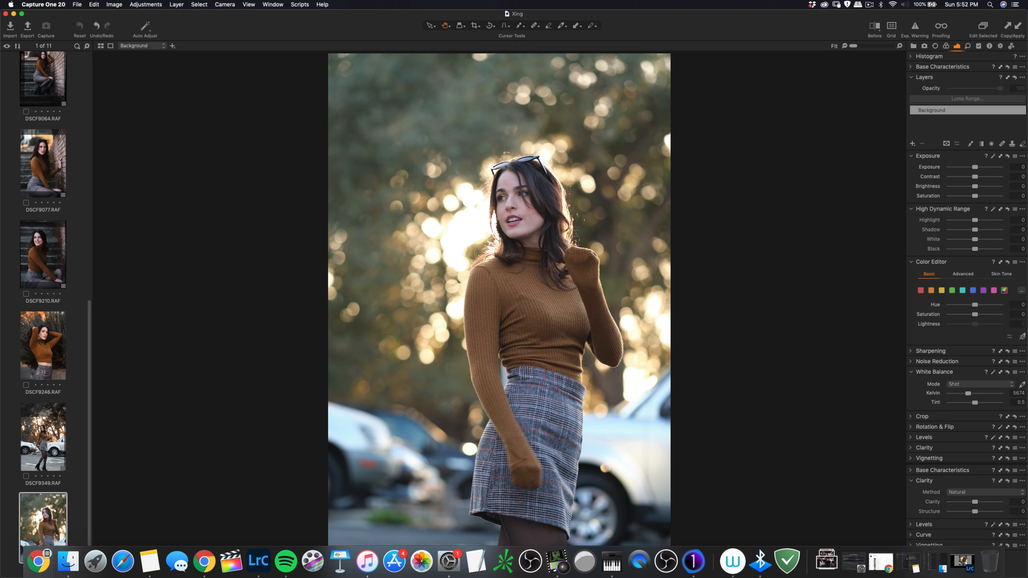
pyautogui.press('super+Tab')
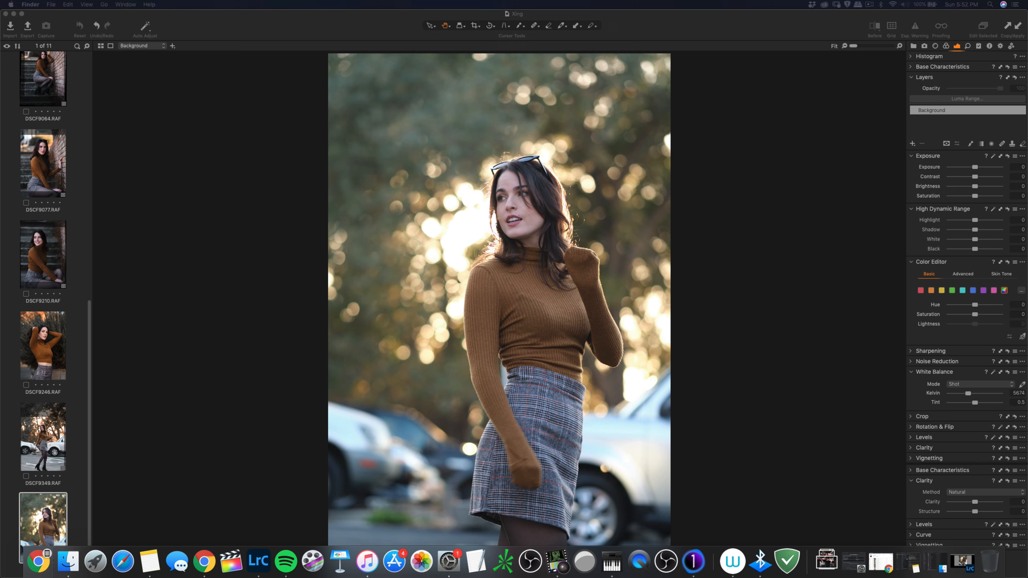
pyautogui.press('super+Tab')
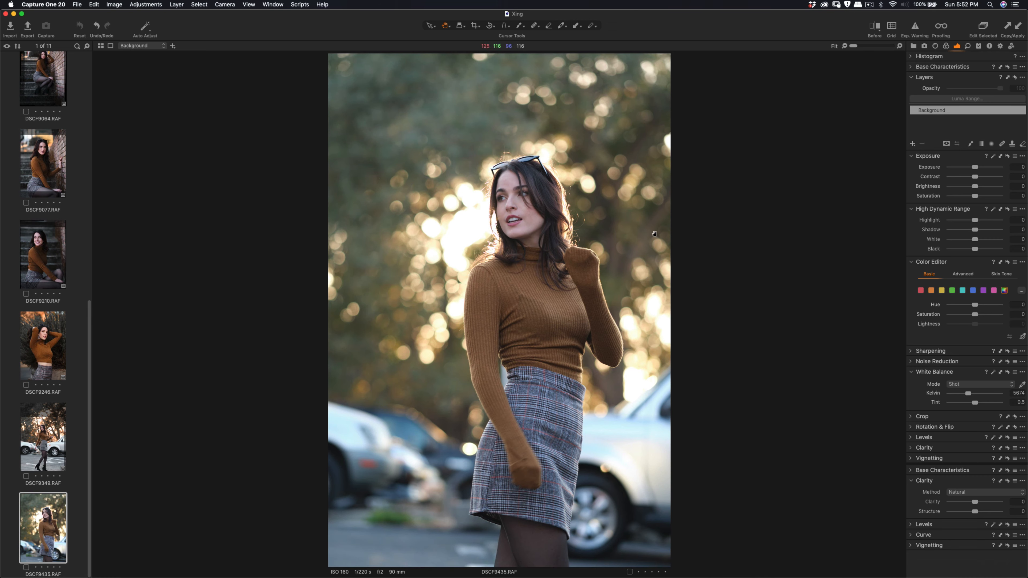
pyautogui.click(1018, 27)
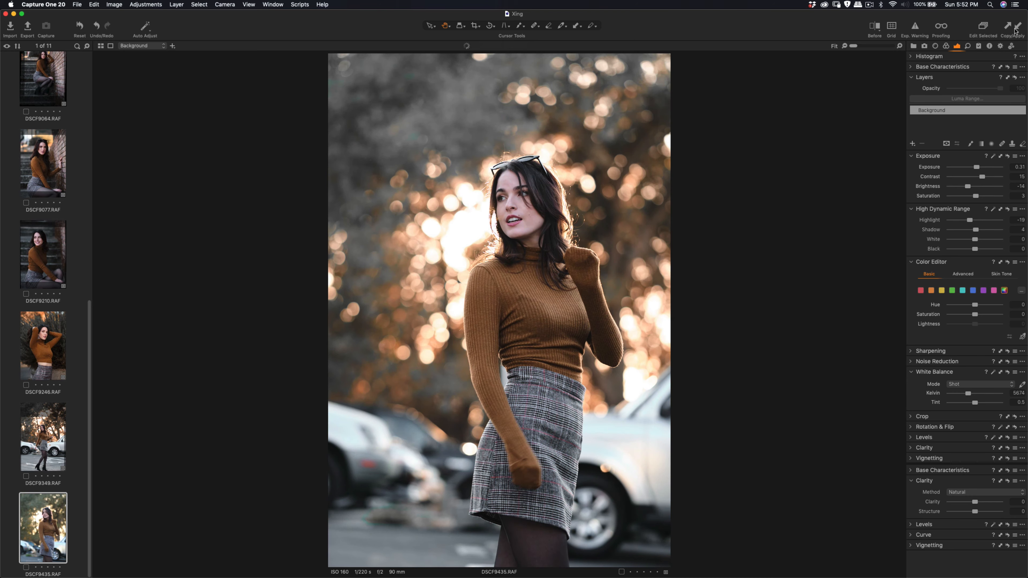
# Compare the before and after versions of DSCF9435.RAF around the woman's face up close.
pyautogui.click(522, 198)
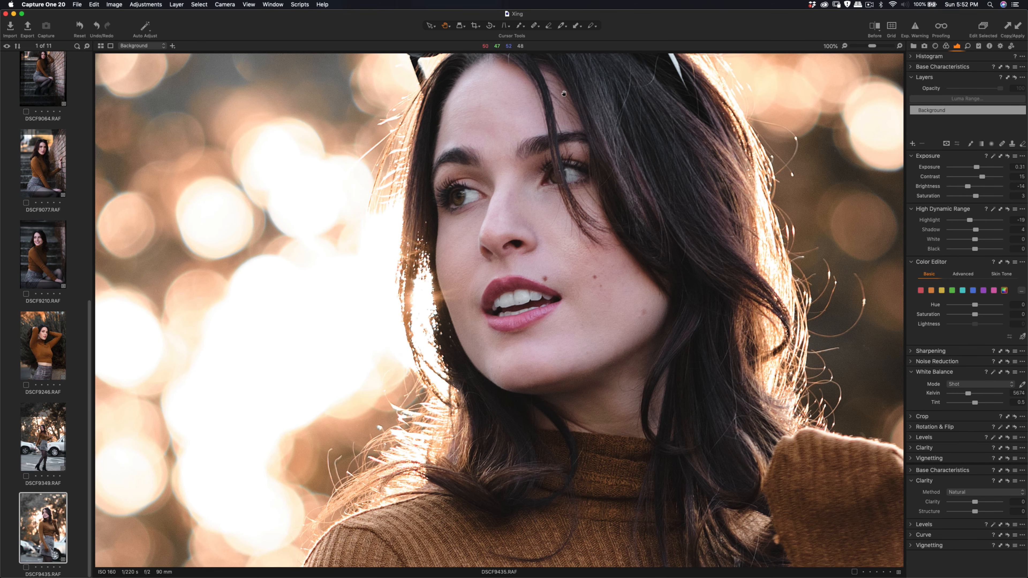
pyautogui.press('y')
pyautogui.moveTo(499, 310); pyautogui.dragTo(364, 307)
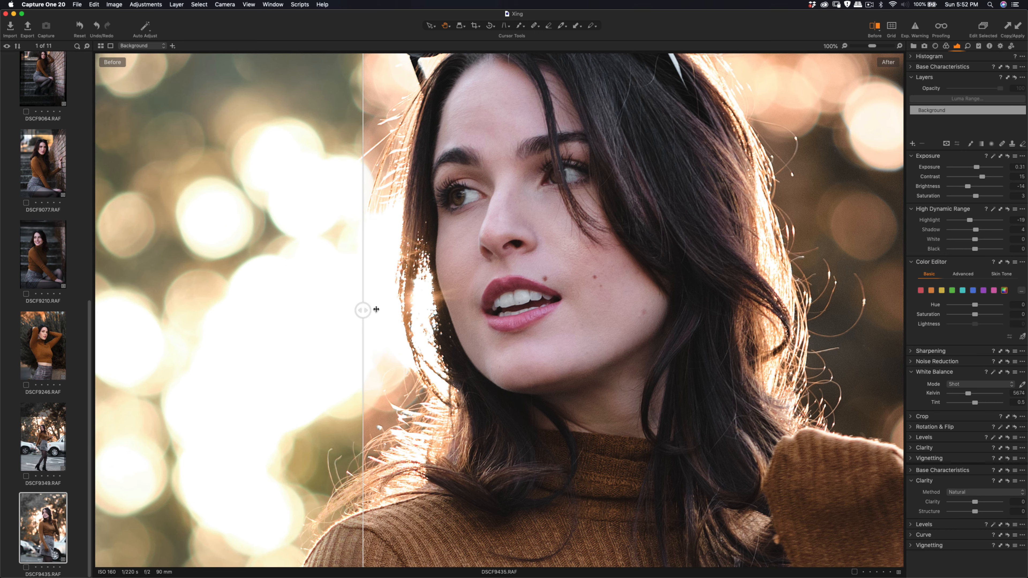
pyautogui.press('y')
pyautogui.press('super+0')
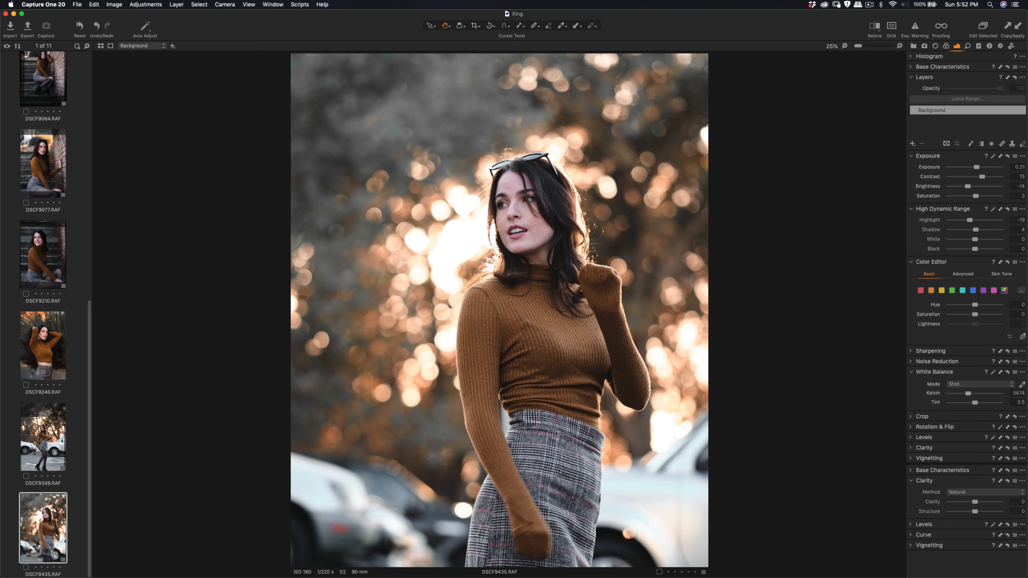
# Apply the same copied adjustments to the two red-coat portraits, DSCF8268.RAF and DSCF8251.RAF.
pyautogui.scroll(10, 57, 377)
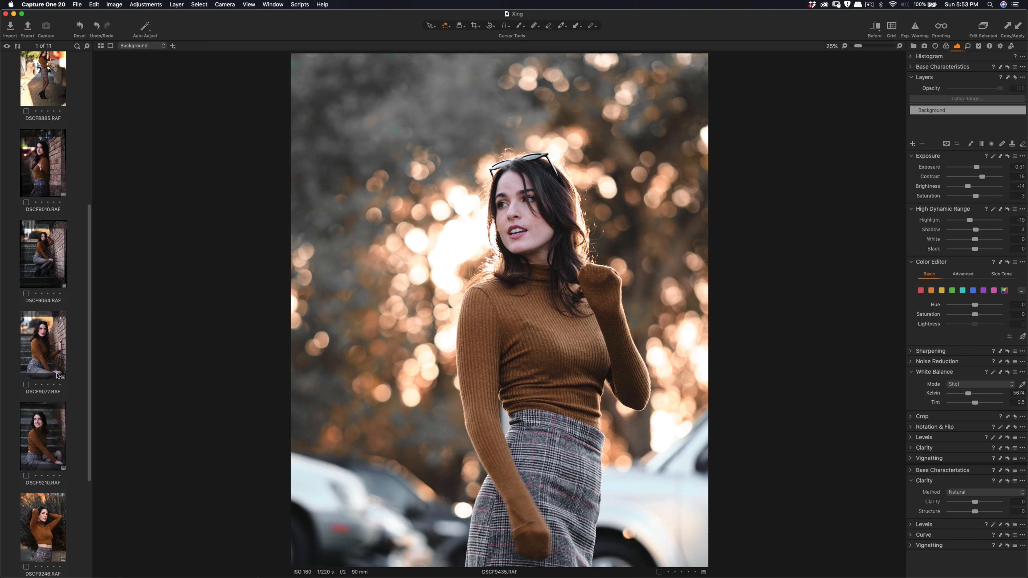
pyautogui.click(47, 177)
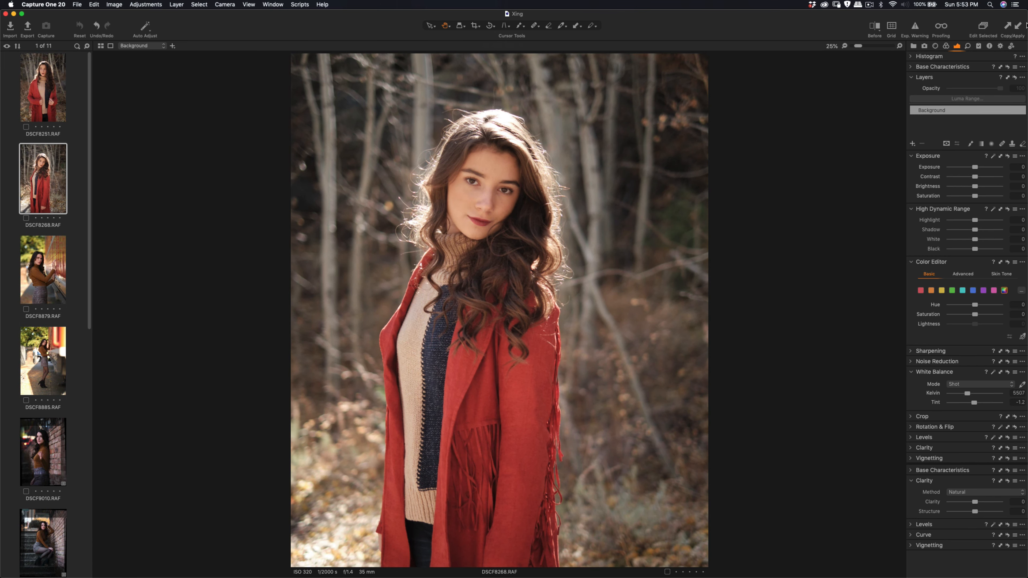
pyautogui.click(1018, 28)
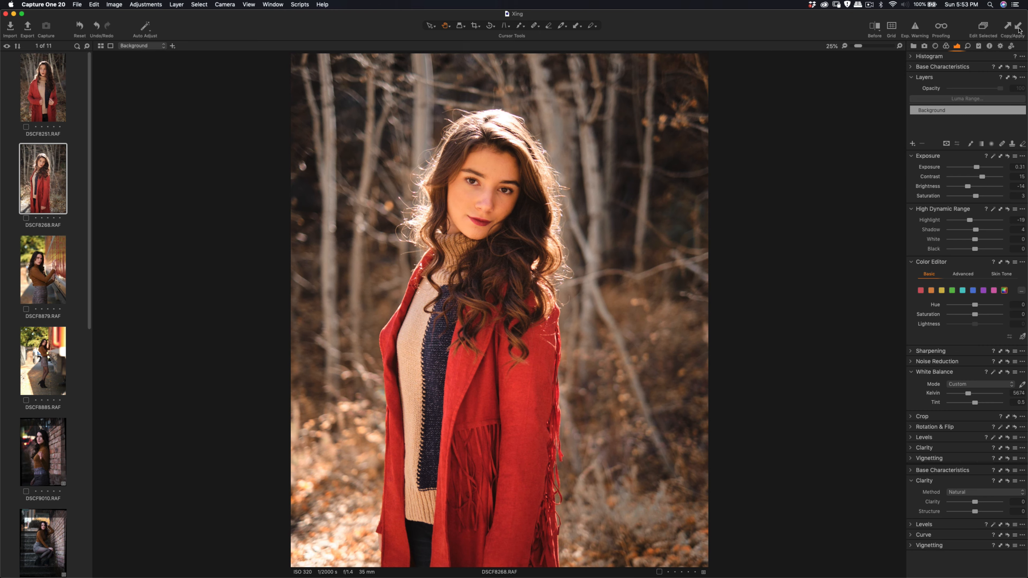
pyautogui.click(33, 105)
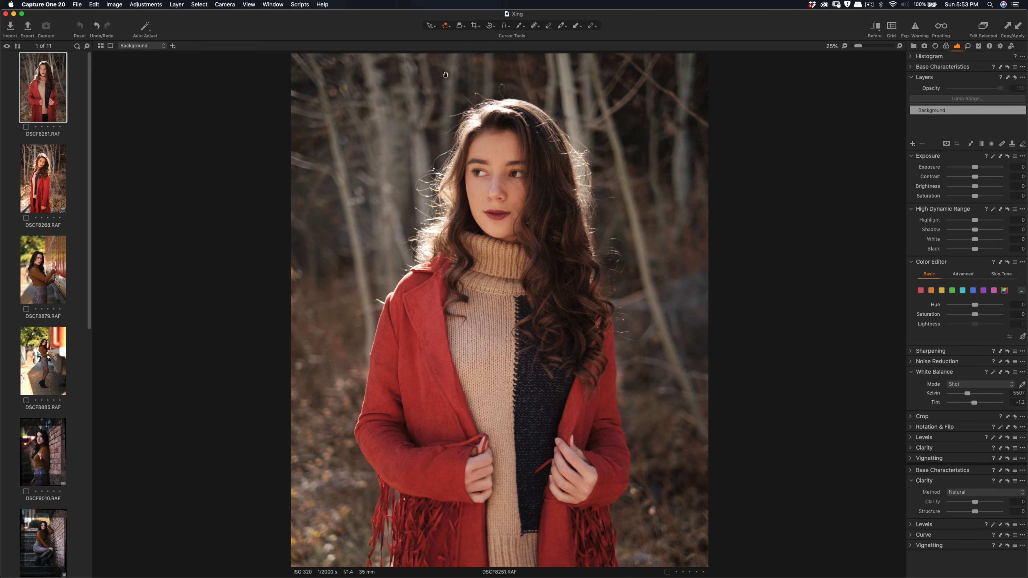
pyautogui.click(1024, 29)
# Shift the yellow tones of DSCF8268.RAF to Hue -27.3 and Saturation -65.7 after inspecting the woman's face up close.
pyautogui.click(38, 163)
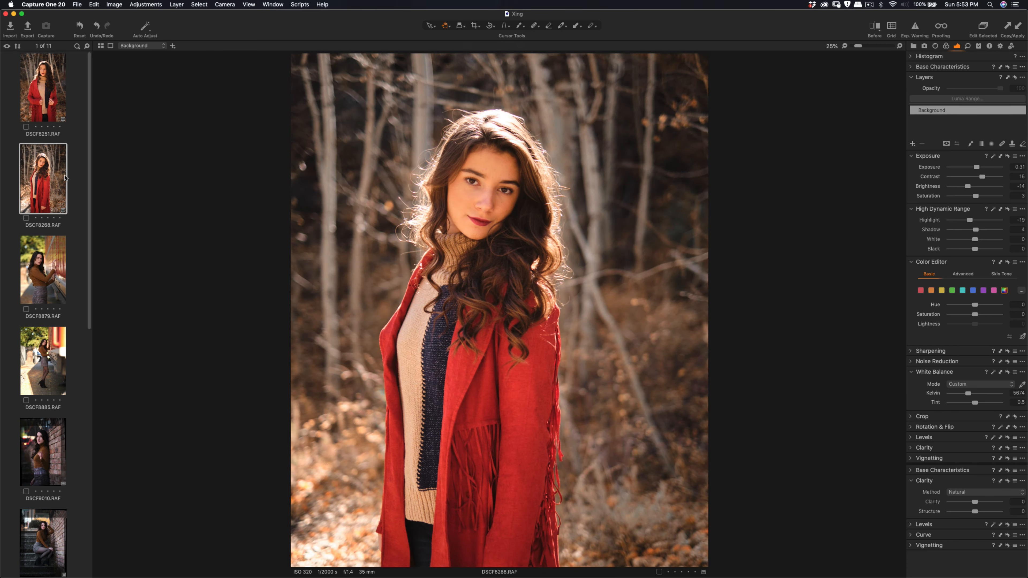
pyautogui.doubleClick(469, 189)
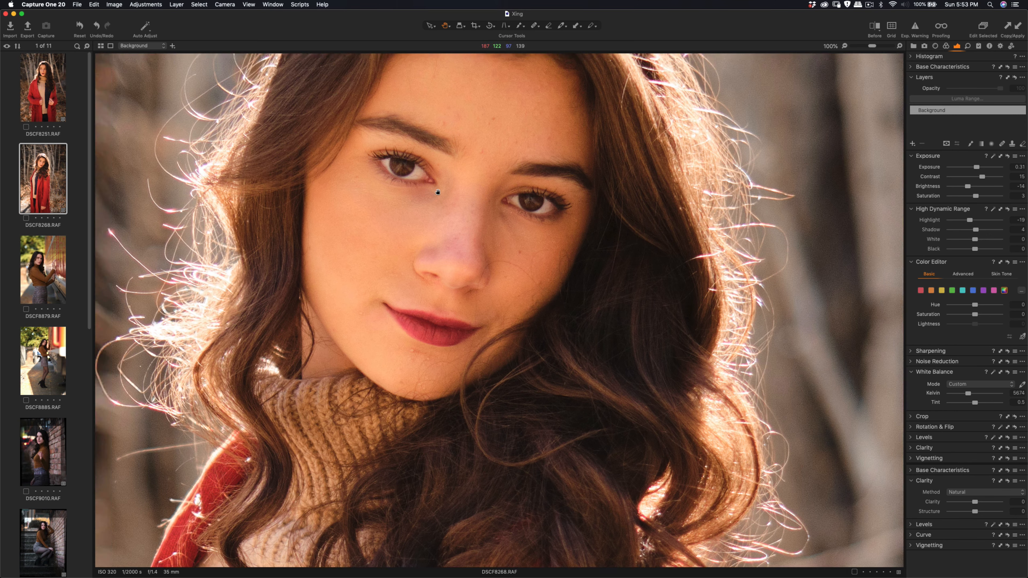
pyautogui.moveTo(437, 192); pyautogui.dragTo(502, 271)
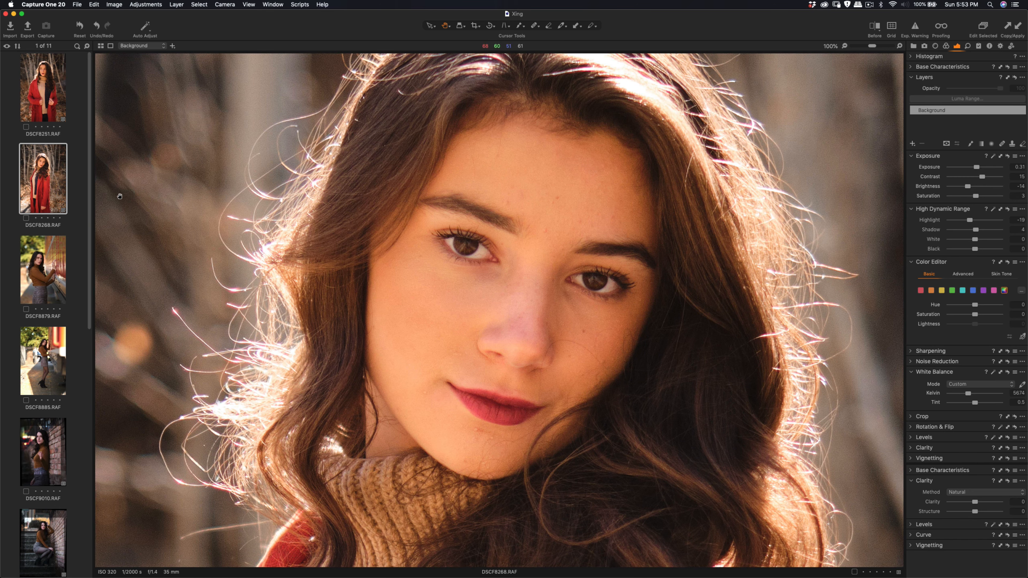
pyautogui.doubleClick(202, 221)
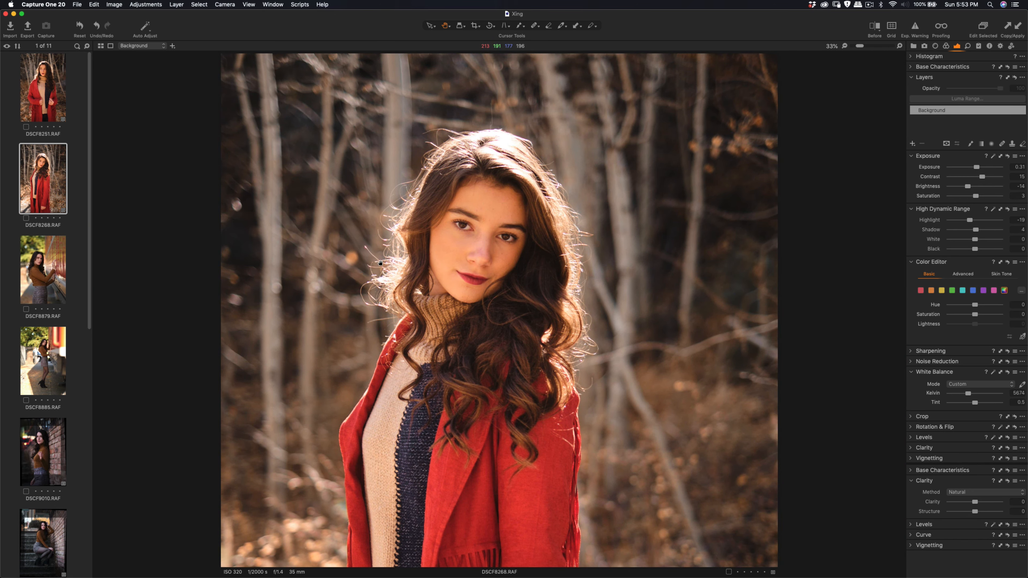
pyautogui.doubleClick(383, 198)
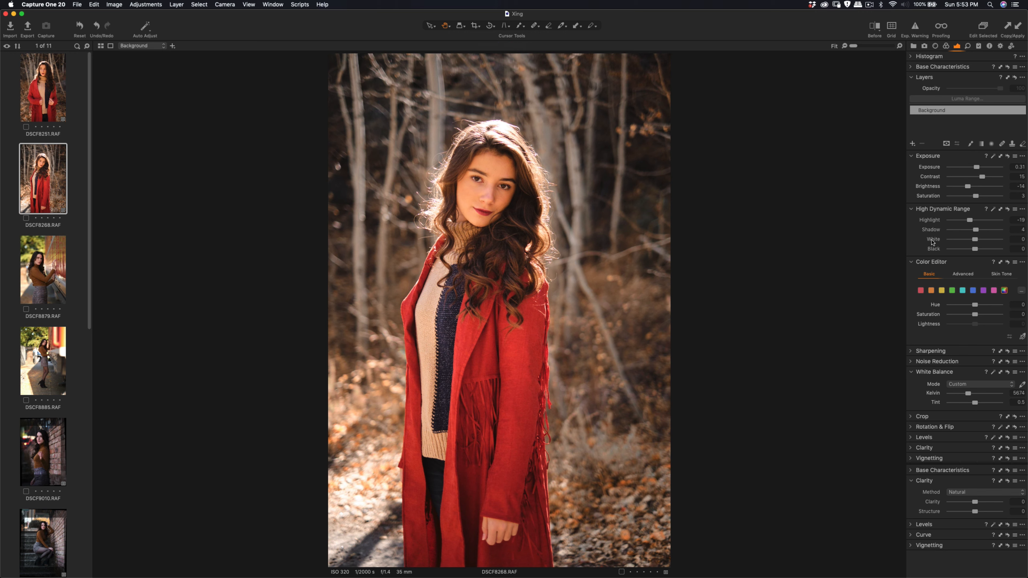
pyautogui.click(941, 290)
pyautogui.moveTo(975, 314); pyautogui.dragTo(955, 313)
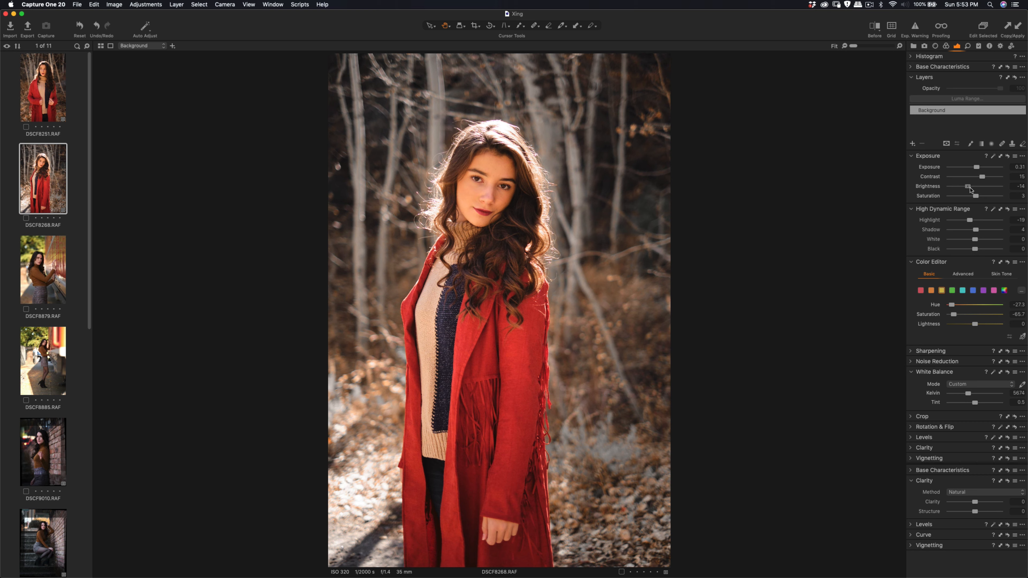
# Set the Brightness of DSCF8268.RAF to -17 and check the woman's face up close.
pyautogui.moveTo(968, 189); pyautogui.dragTo(968, 190)
pyautogui.moveTo(967, 188)
pyautogui.mouseDown()
pyautogui.moveTo(991, 191)
pyautogui.moveTo(956, 190)
pyautogui.moveTo(980, 192)
pyautogui.moveTo(968, 196)
pyautogui.mouseUp()
pyautogui.moveTo(967, 196); pyautogui.dragTo(968, 196)
pyautogui.doubleClick(497, 194)
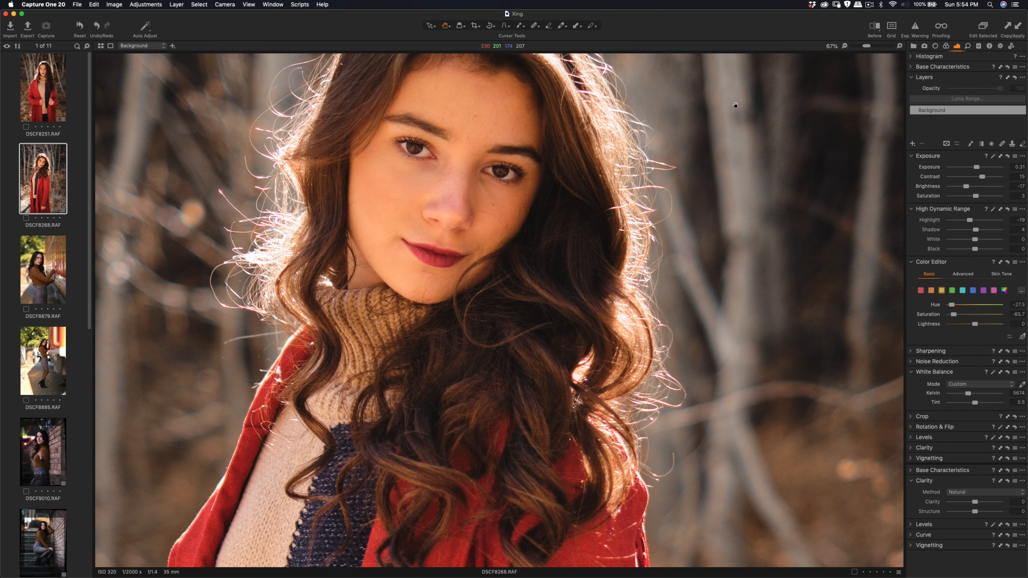
# Compare the before and after versions of DSCF8268.RAF and DSCF8251.RAF up close.
pyautogui.click(873, 27)
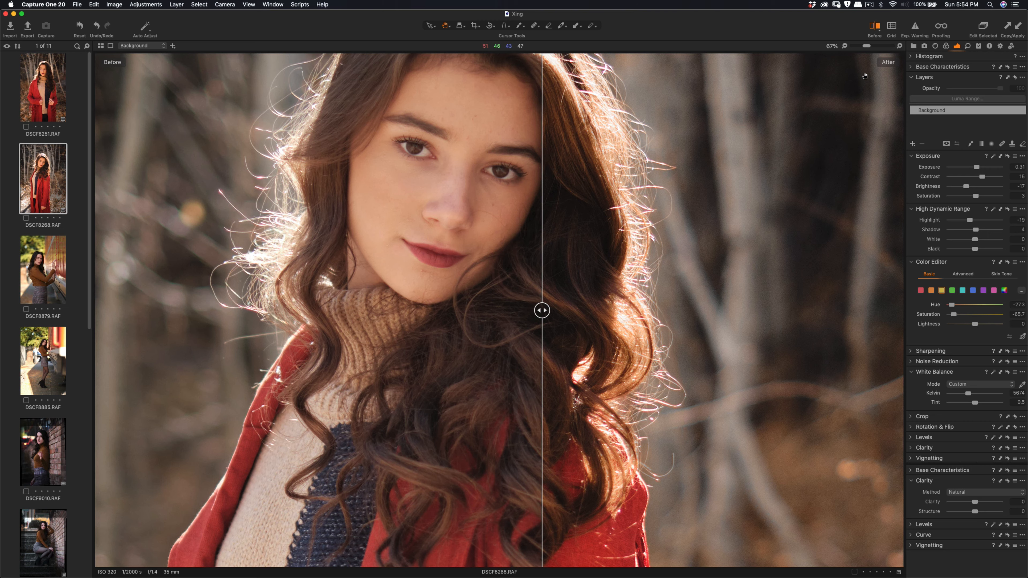
pyautogui.click(873, 27)
pyautogui.click(54, 106)
pyautogui.click(875, 27)
pyautogui.moveTo(497, 310); pyautogui.dragTo(653, 310)
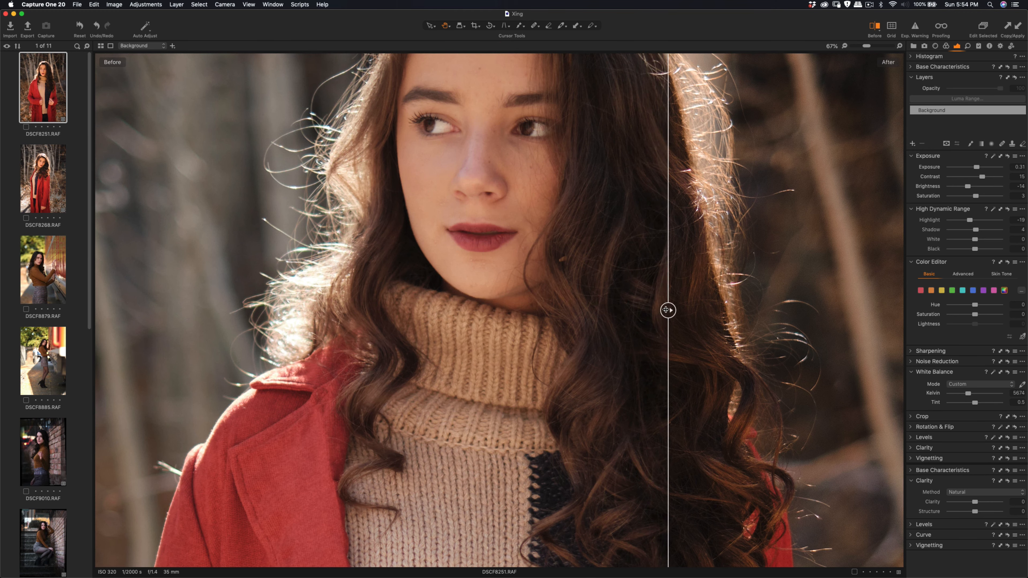
pyautogui.click(874, 27)
# Set the Brightness of DSCF8251.RAF to -17 to match DSCF8268.RAF, and view the whole photo.
pyautogui.click(31, 190)
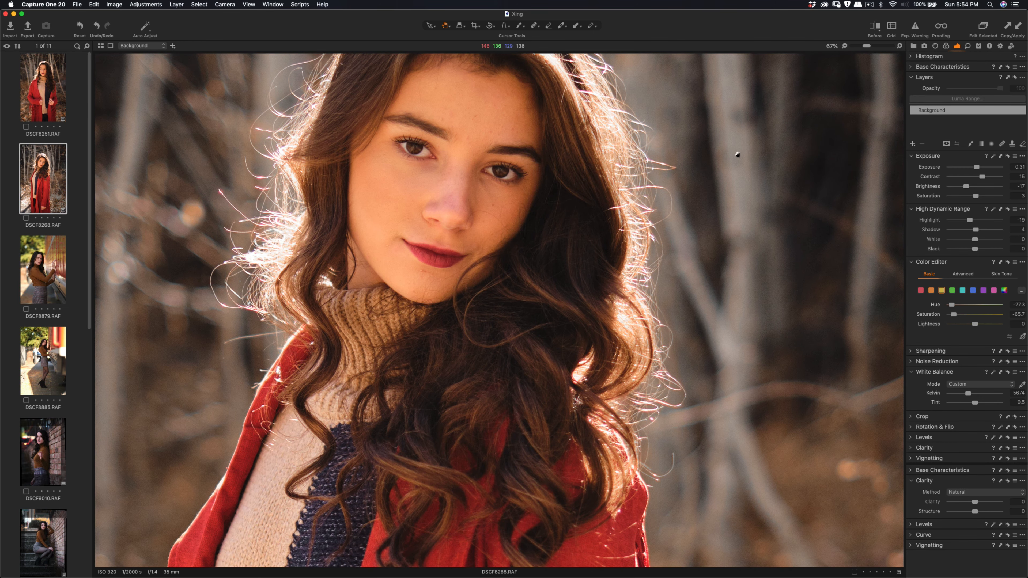
pyautogui.press('Up')
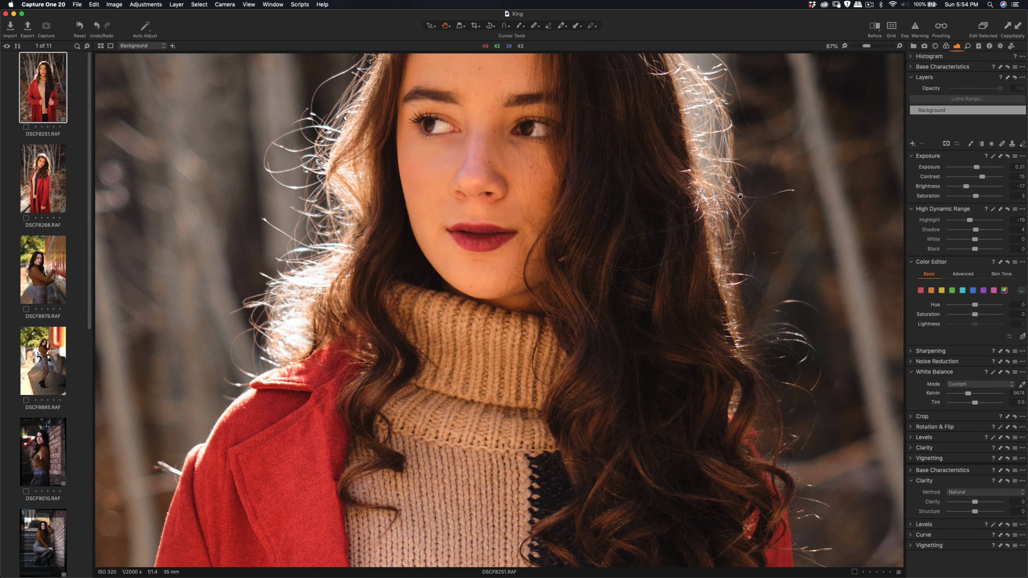
pyautogui.press('super+0')
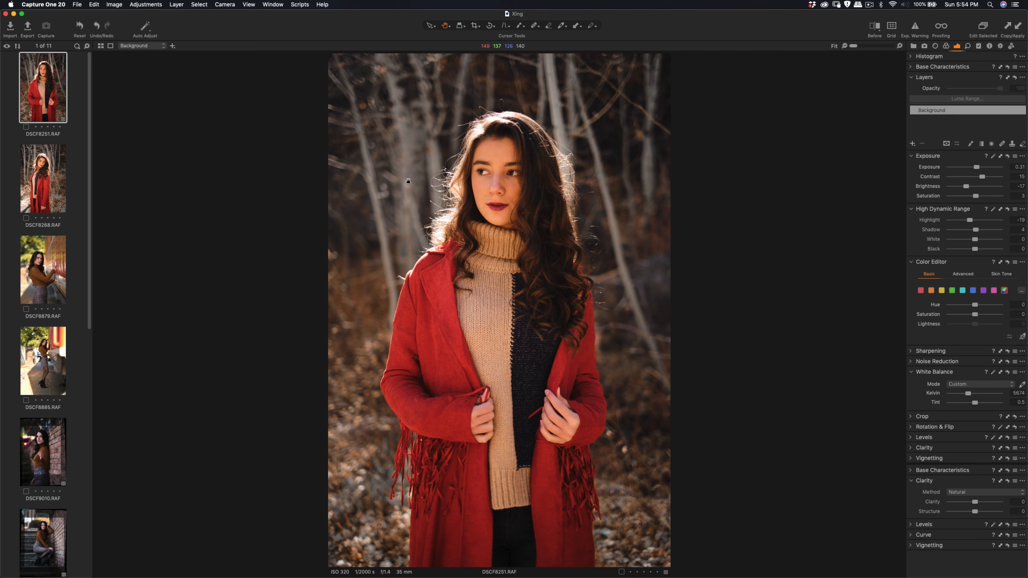
# Copy the adjustments of DSCF9010.RAF, the brick-wall portrait, and apply them to DSCF8885.RAF.
pyautogui.click(30, 270)
pyautogui.click(50, 354)
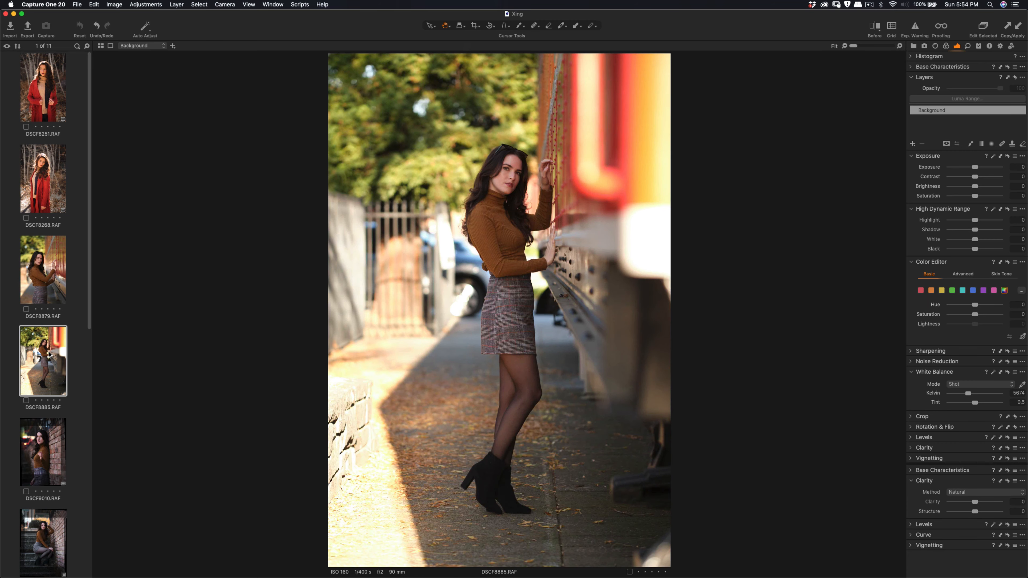
pyautogui.click(42, 290)
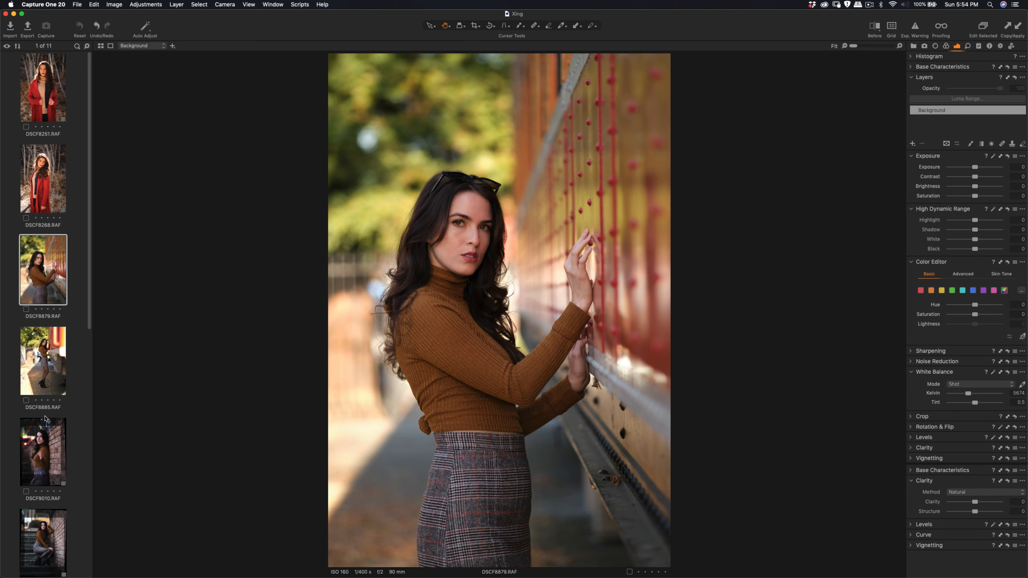
pyautogui.click(42, 439)
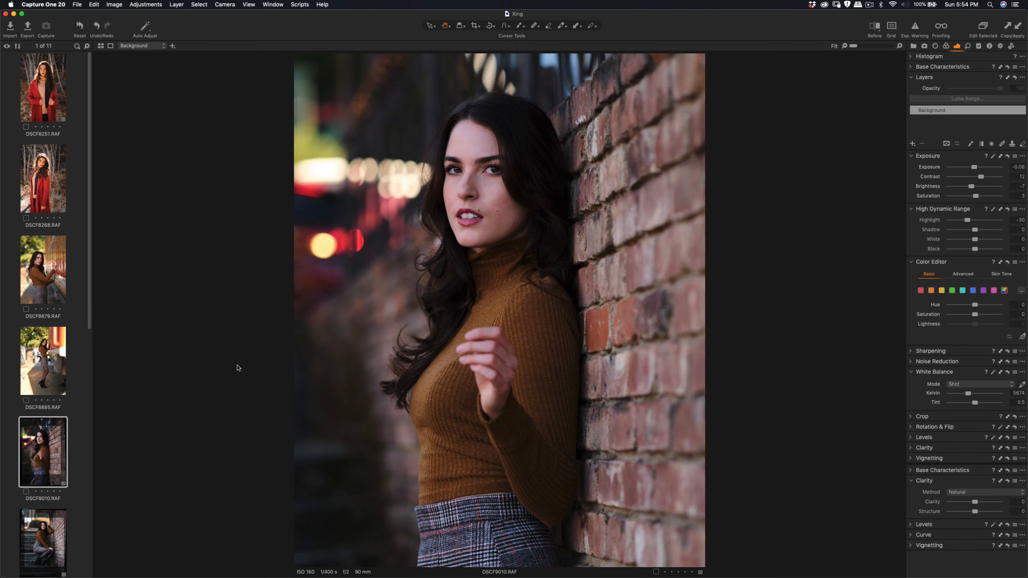
pyautogui.scroll(-5, 57, 429)
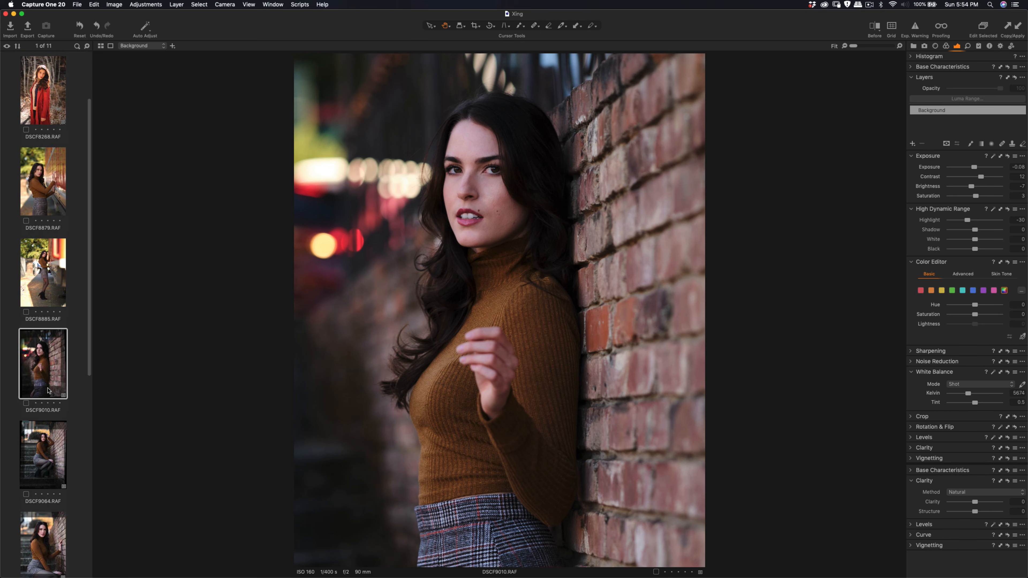
pyautogui.click(33, 292)
pyautogui.click(49, 351)
pyautogui.click(65, 268)
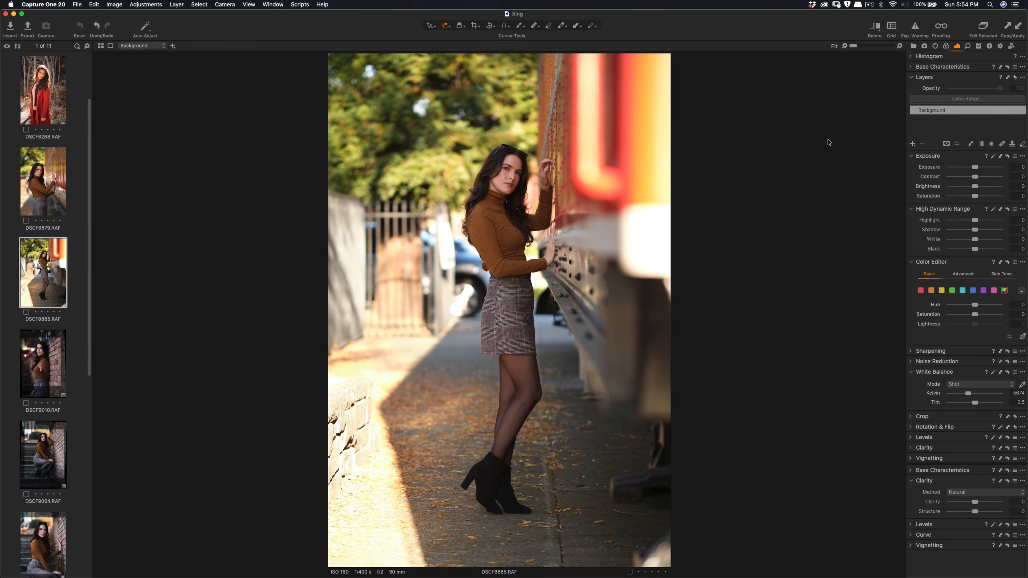
pyautogui.click(1017, 26)
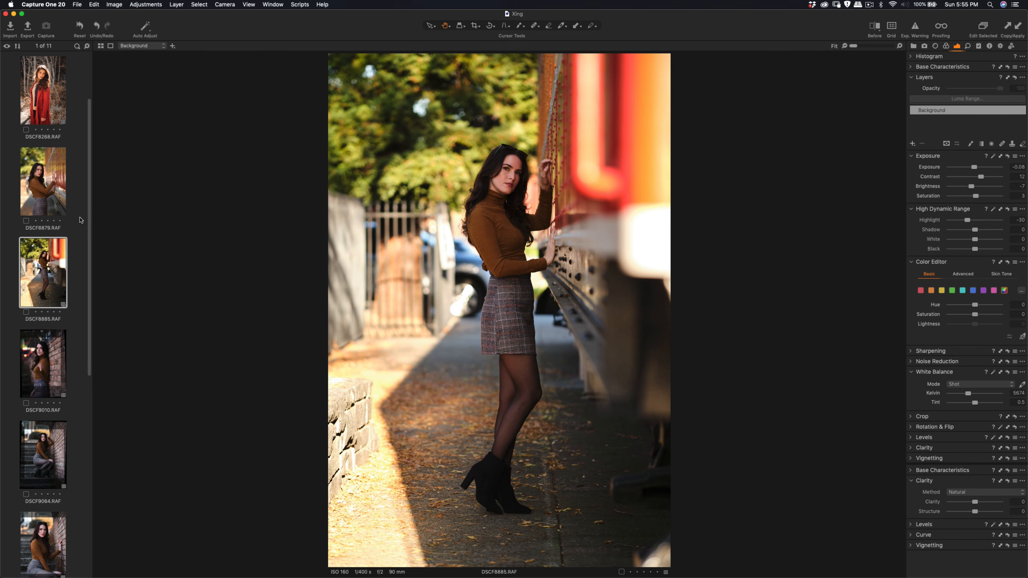
# Apply the same adjustments to DSCF8879.RAF and check the woman's face up close.
pyautogui.click(39, 199)
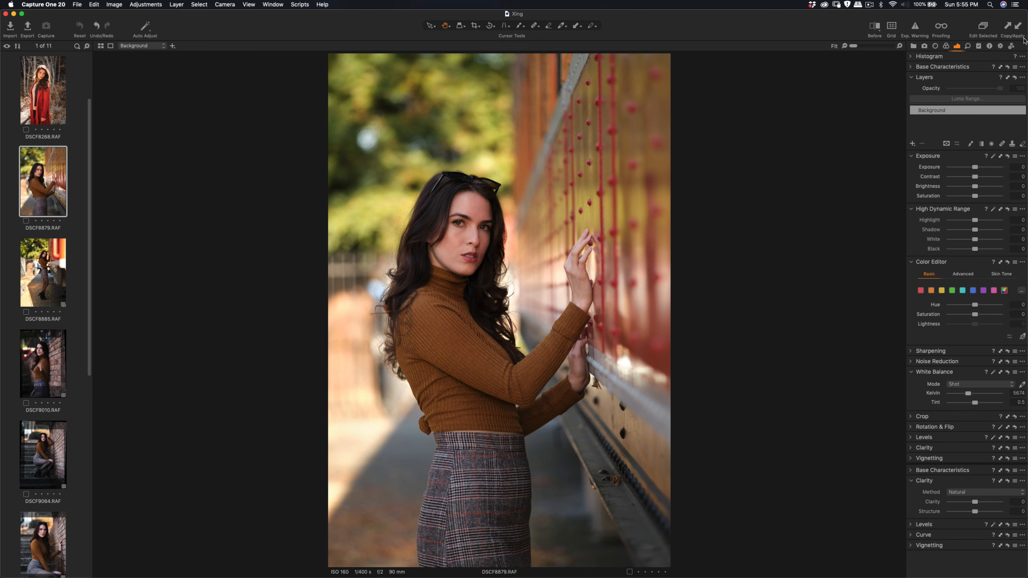
pyautogui.click(1020, 27)
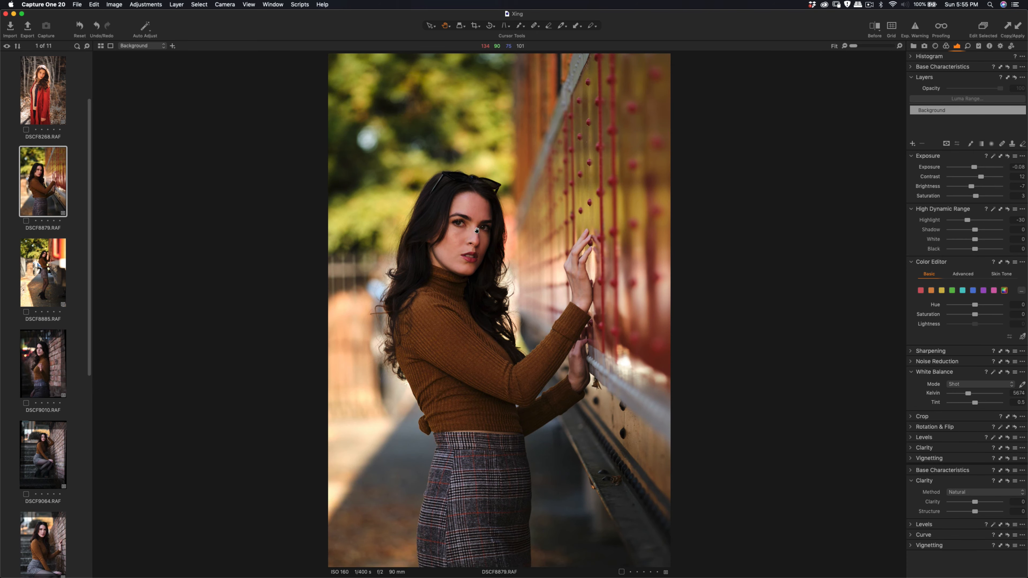
pyautogui.scroll(3, 479, 231)
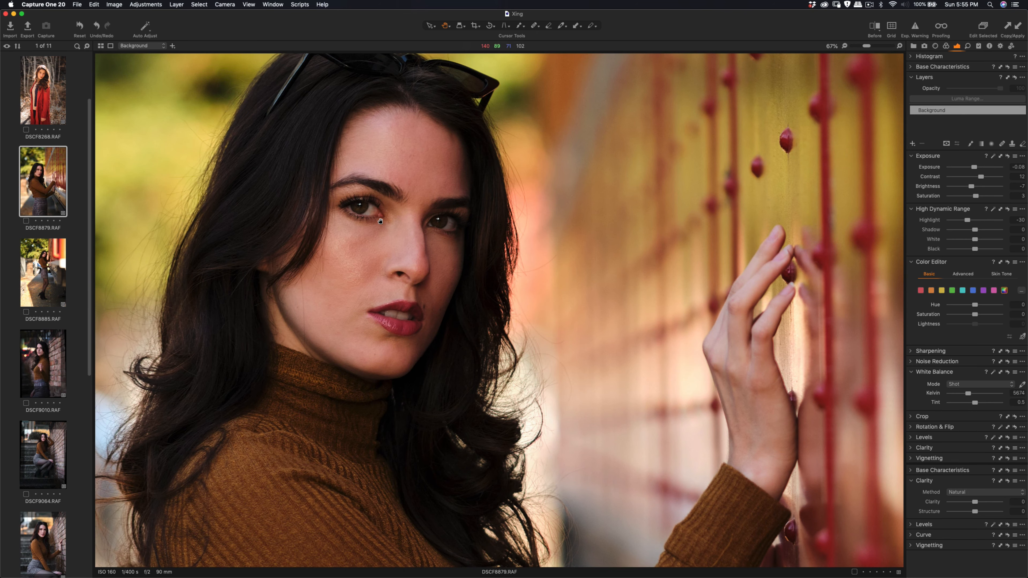
pyautogui.scroll(-3, 382, 218)
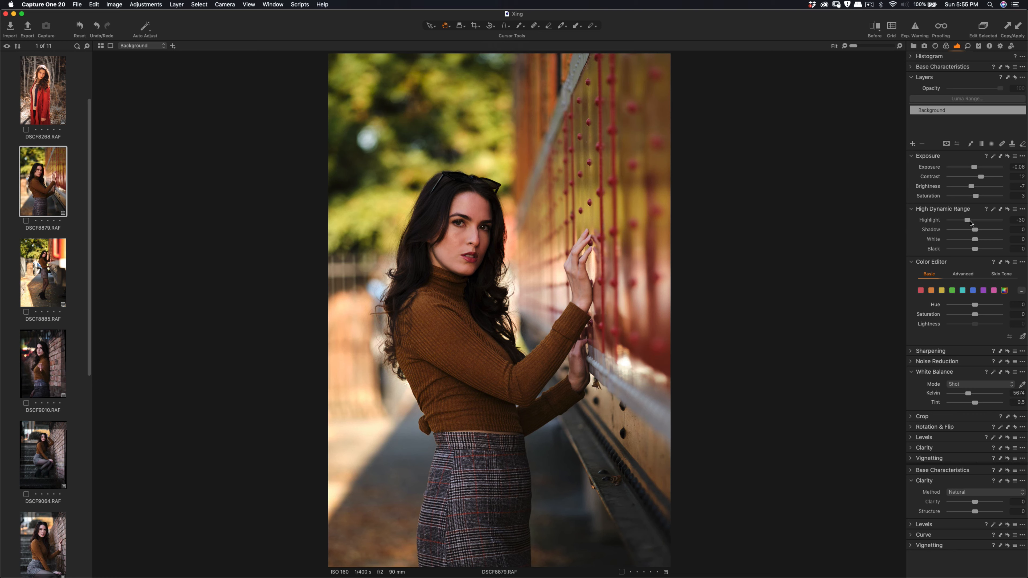
# Set the Highlight value of DSCF8879.RAF to -22 and inspect the woman's face up close.
pyautogui.moveTo(969, 221); pyautogui.dragTo(971, 220)
pyautogui.doubleClick(441, 222)
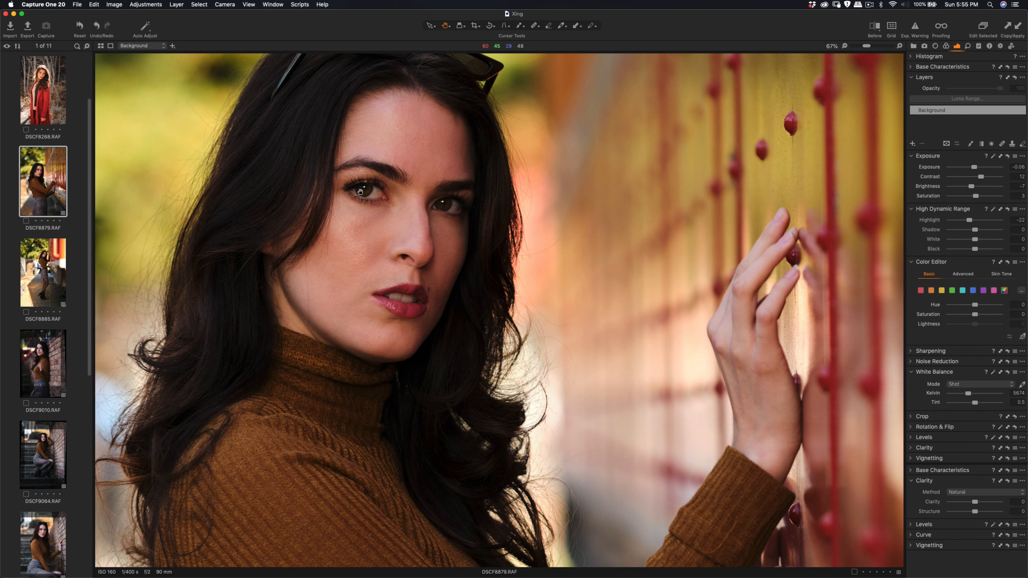
pyautogui.moveTo(363, 192); pyautogui.dragTo(487, 244)
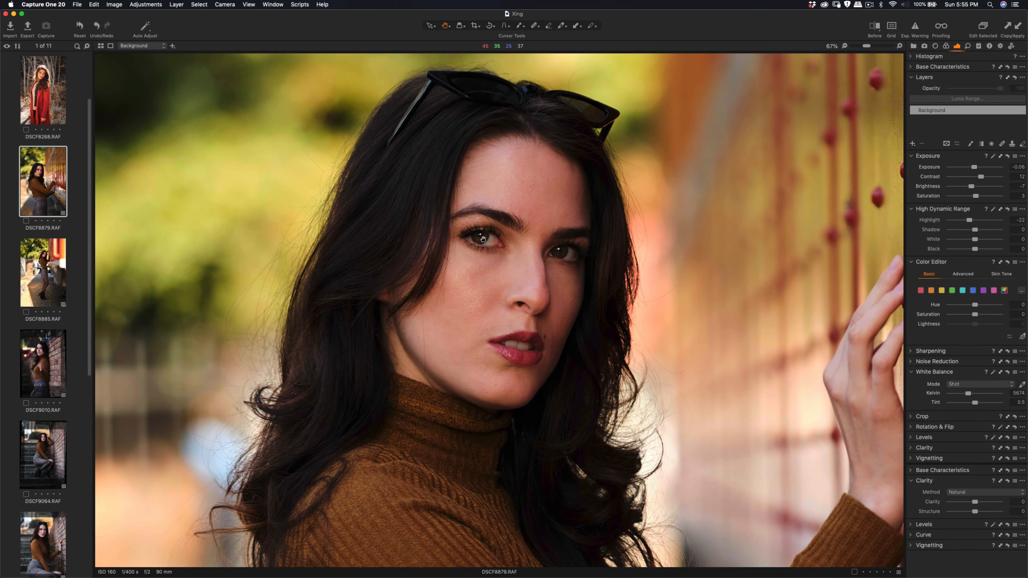
# Examine the woman in DSCF8885.RAF up close and in full, and compare the photo with DSCF8879.RAF.
pyautogui.press('Right')
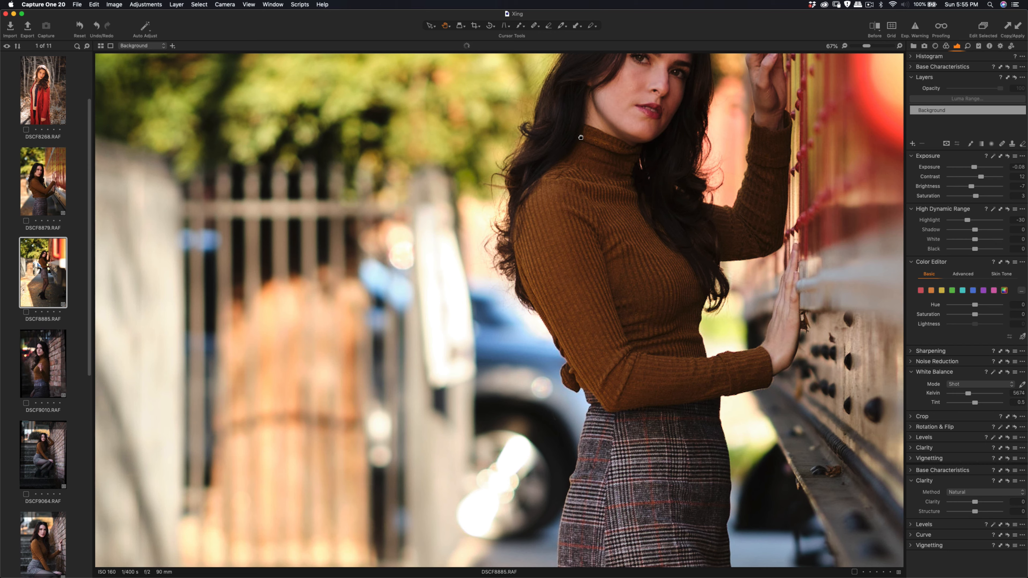
pyautogui.moveTo(579, 138); pyautogui.dragTo(389, 266)
pyautogui.hscroll(3, 552, 224)
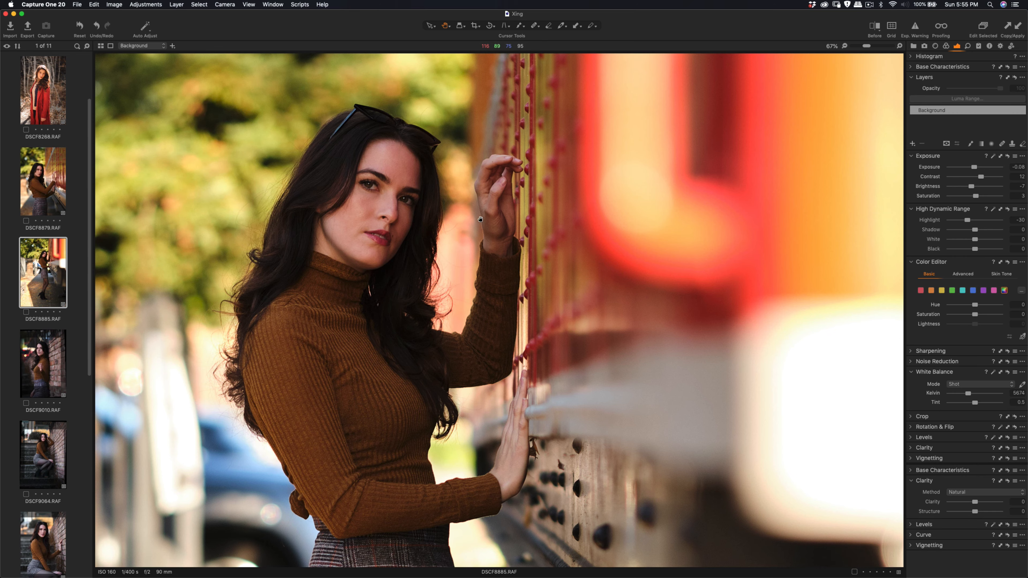
pyautogui.press('super+0')
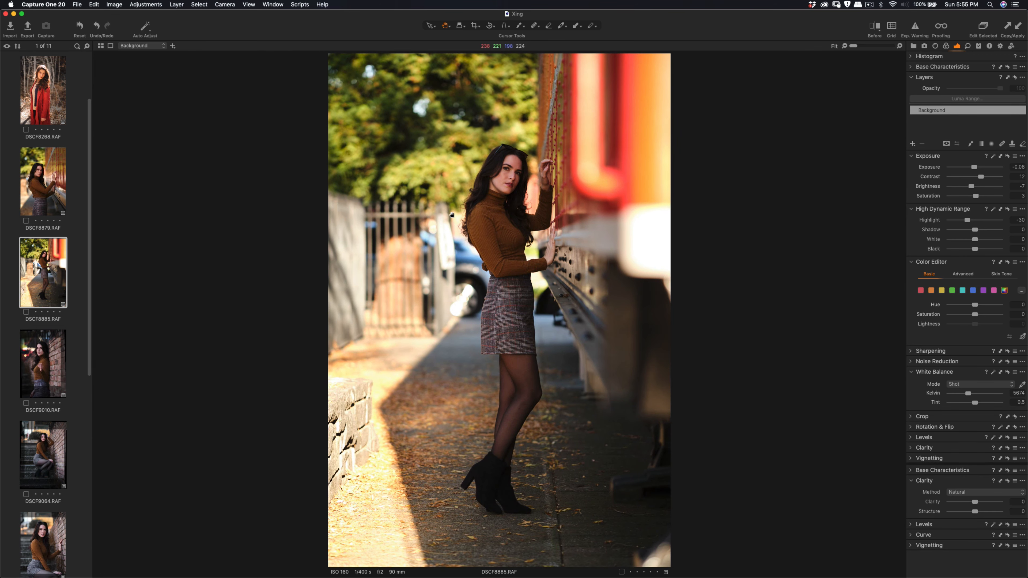
pyautogui.click(37, 172)
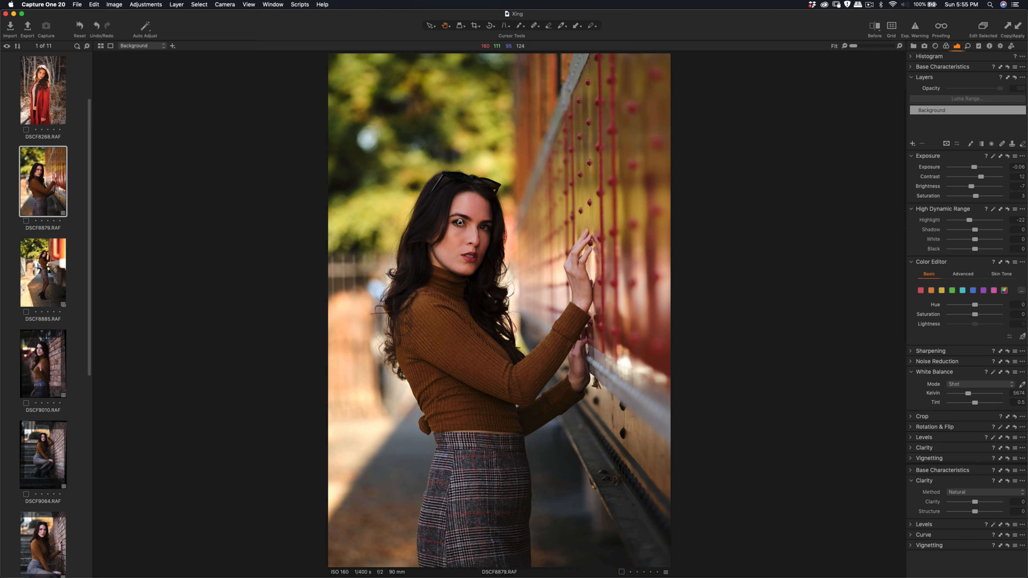